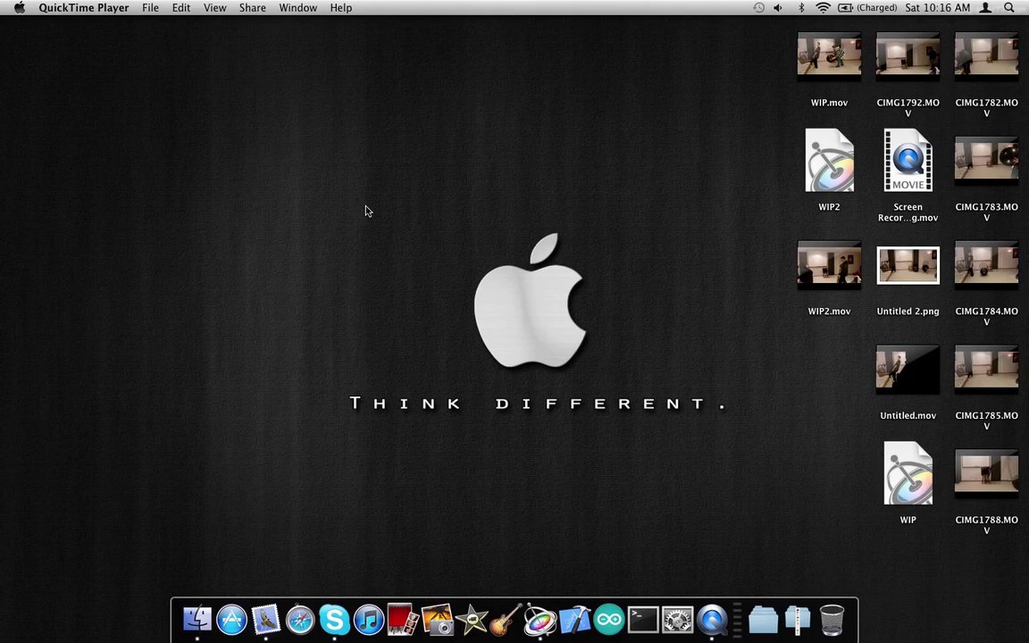
Step: Preview the WIP.mov movie from the desktop and close the preview
left_click(806, 77)
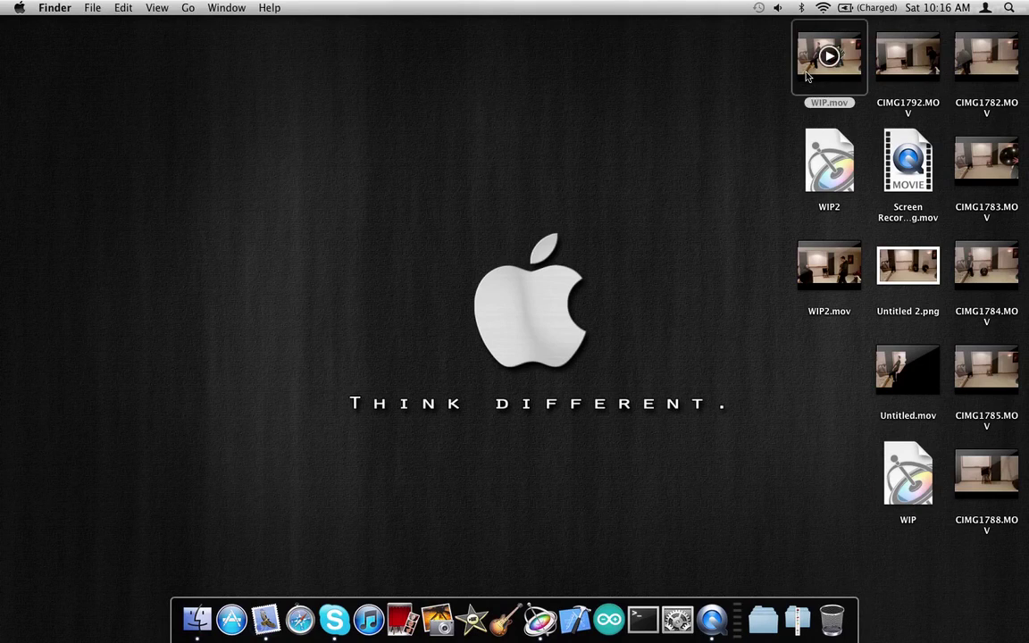
key("space")
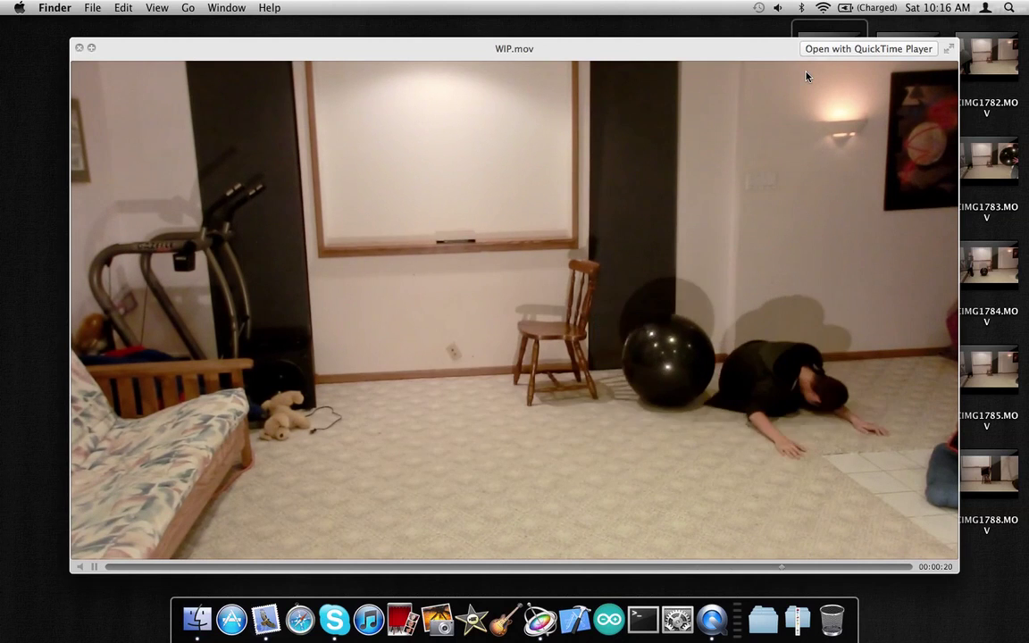
key("space")
left_click(724, 292)
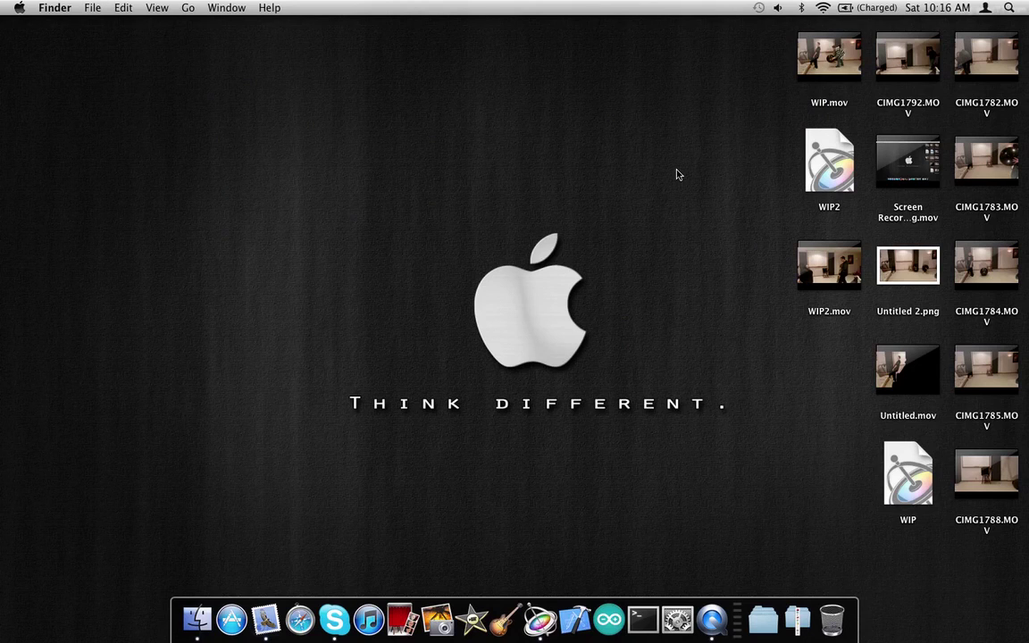
Step: Switch to Motion, create a blank Motion project at 29.97 fps - NTSC lasting 120 seconds, and show the Desktop folder in its file browser
left_click(534, 636)
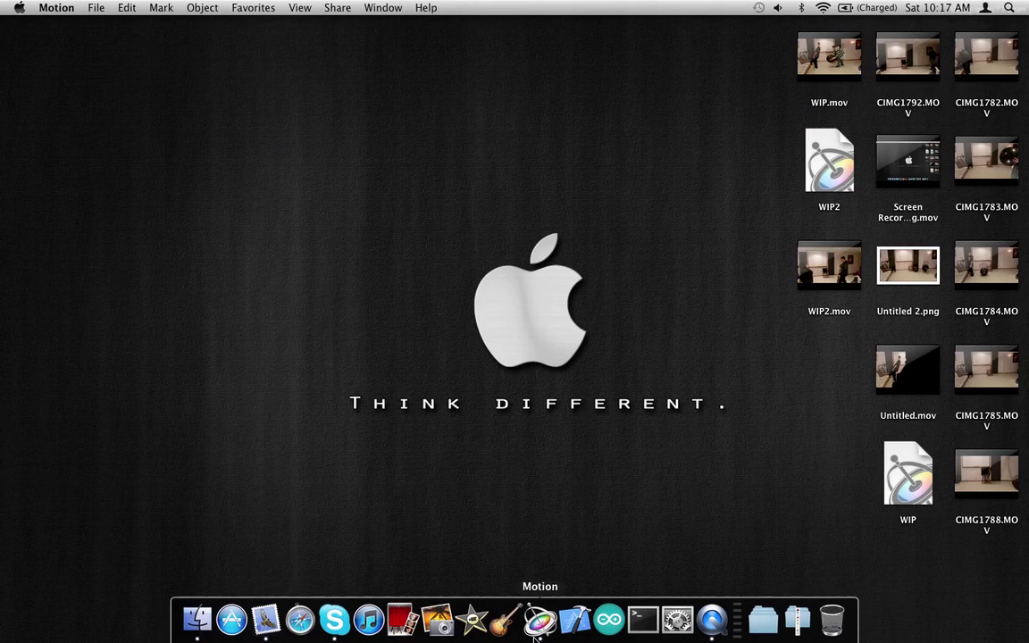
left_click(96, 9)
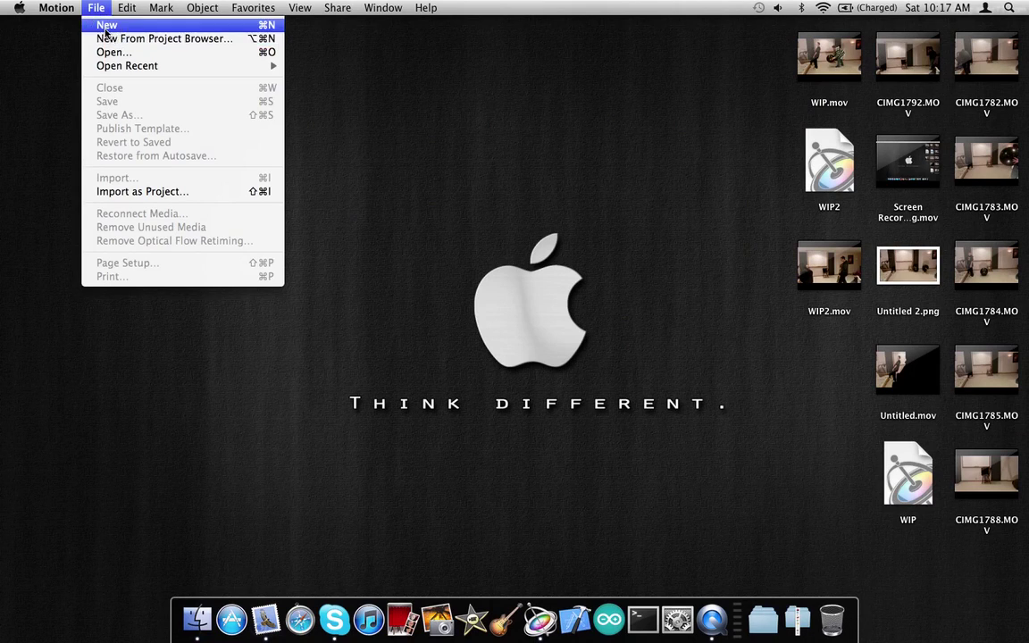
left_click(105, 26)
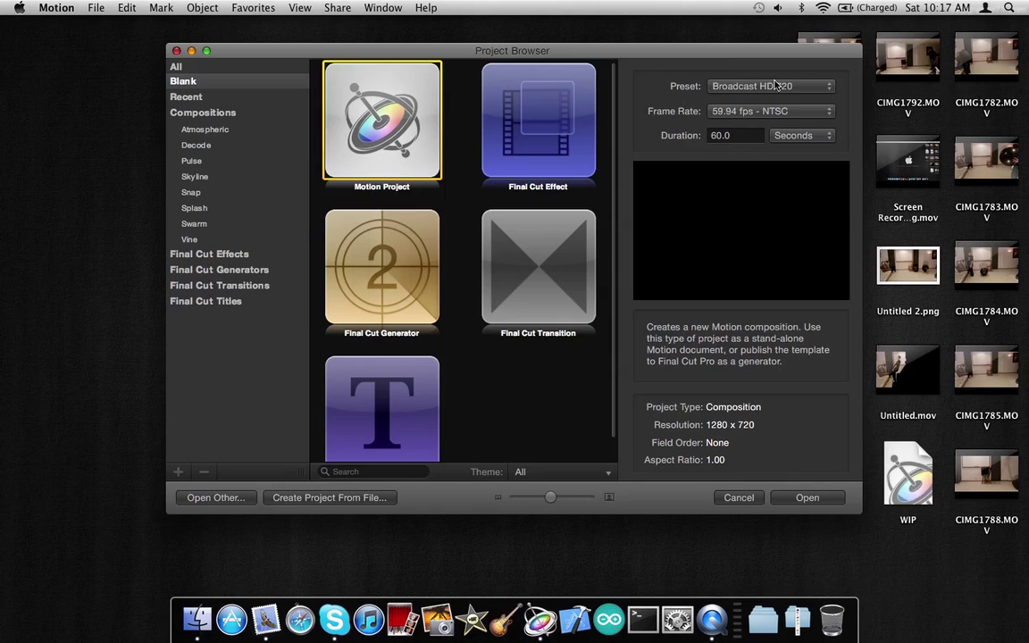
left_click(779, 111)
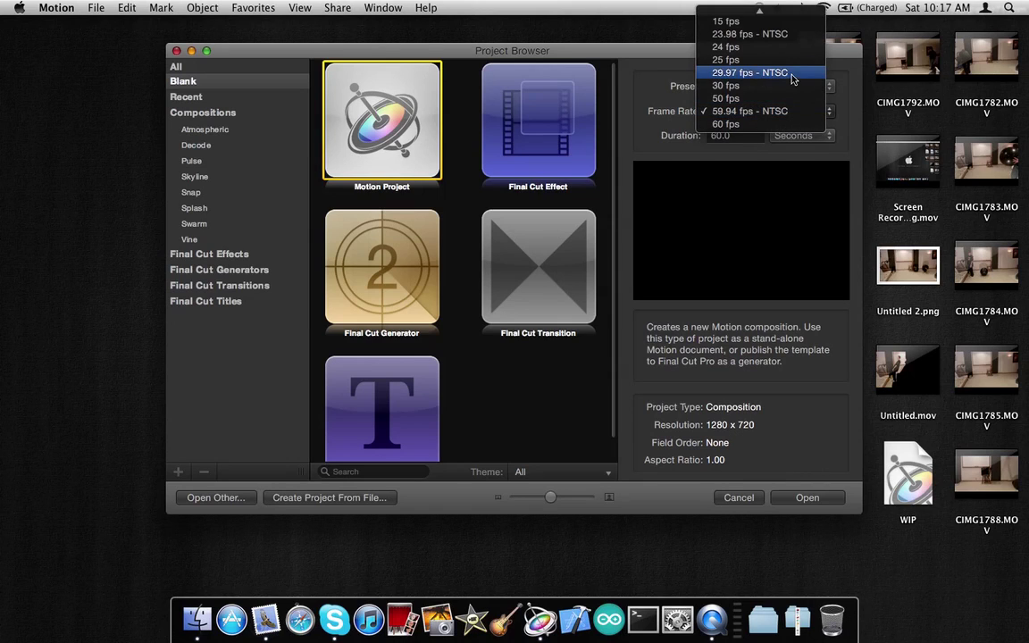
left_click(792, 72)
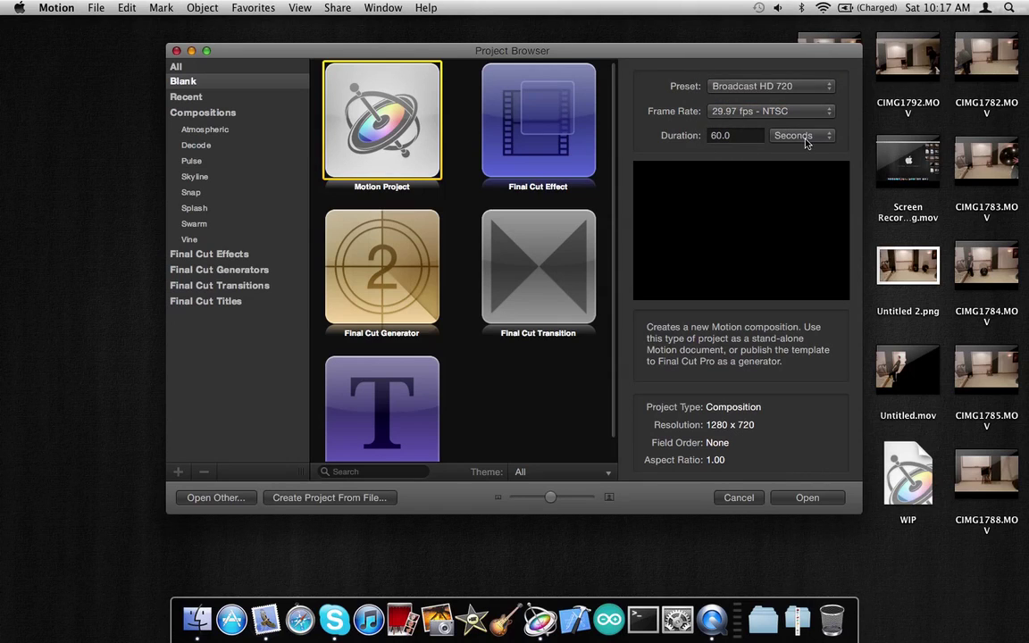
left_click(737, 135)
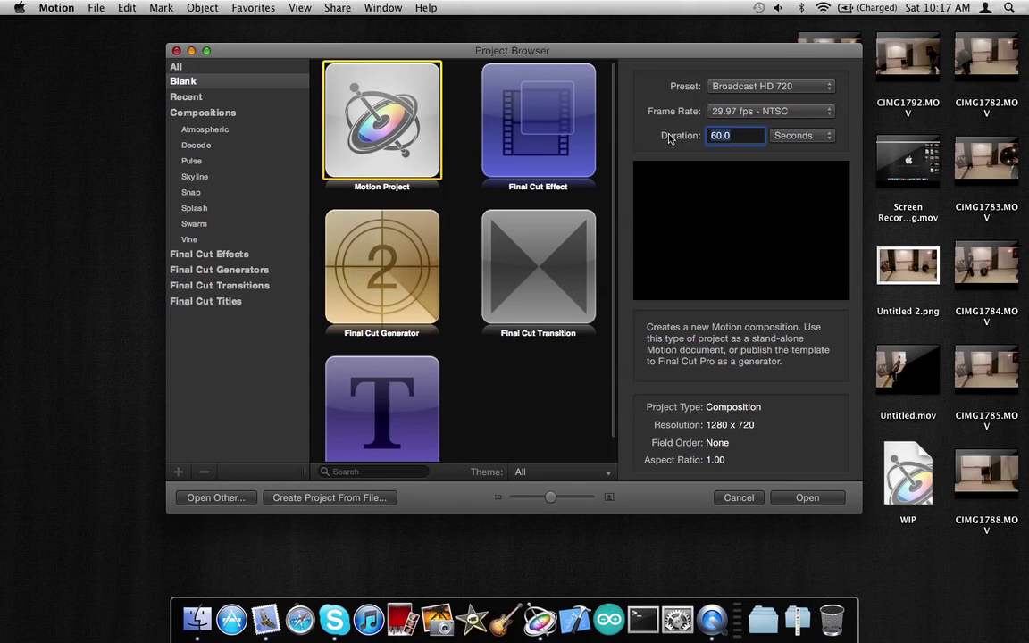
type("120")
key("Return")
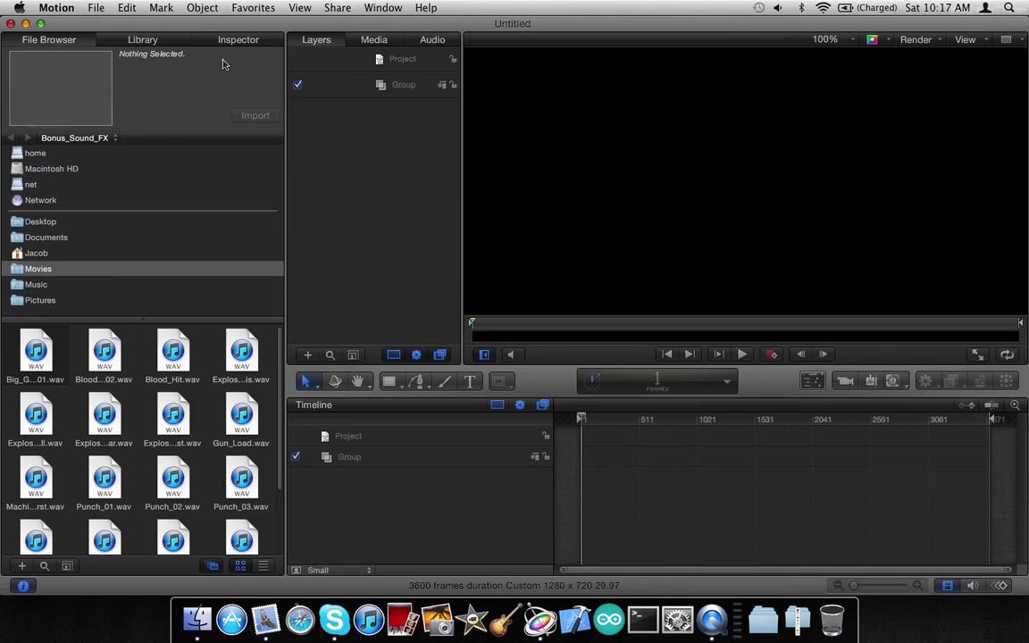
left_click(72, 229)
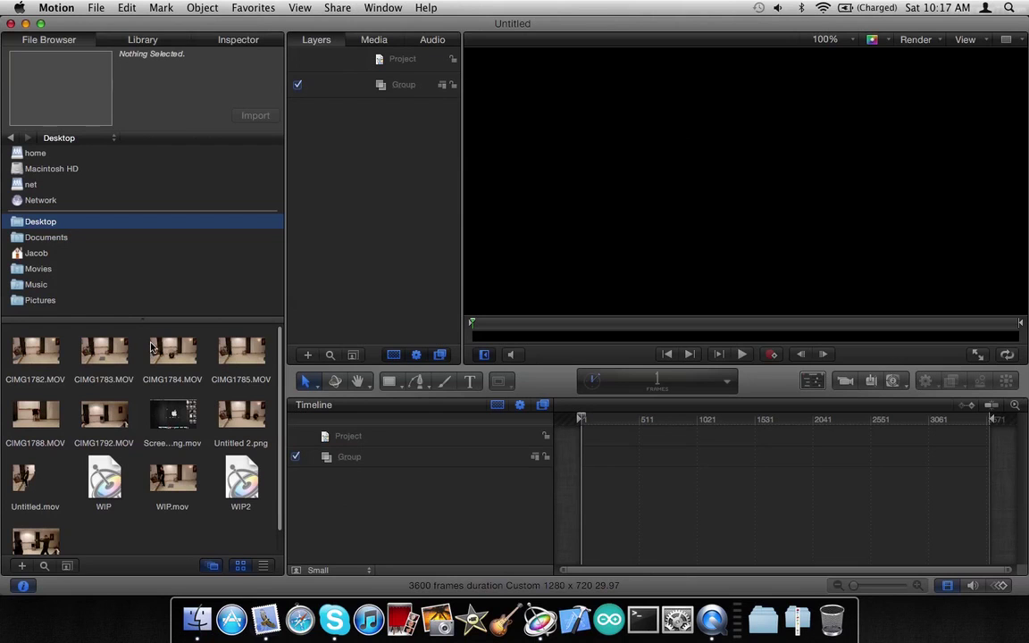
Step: Minimise the project window and preview the source clips CIMG1783.MOV and CIMG1784.MOV from the desktop
left_click(26, 24)
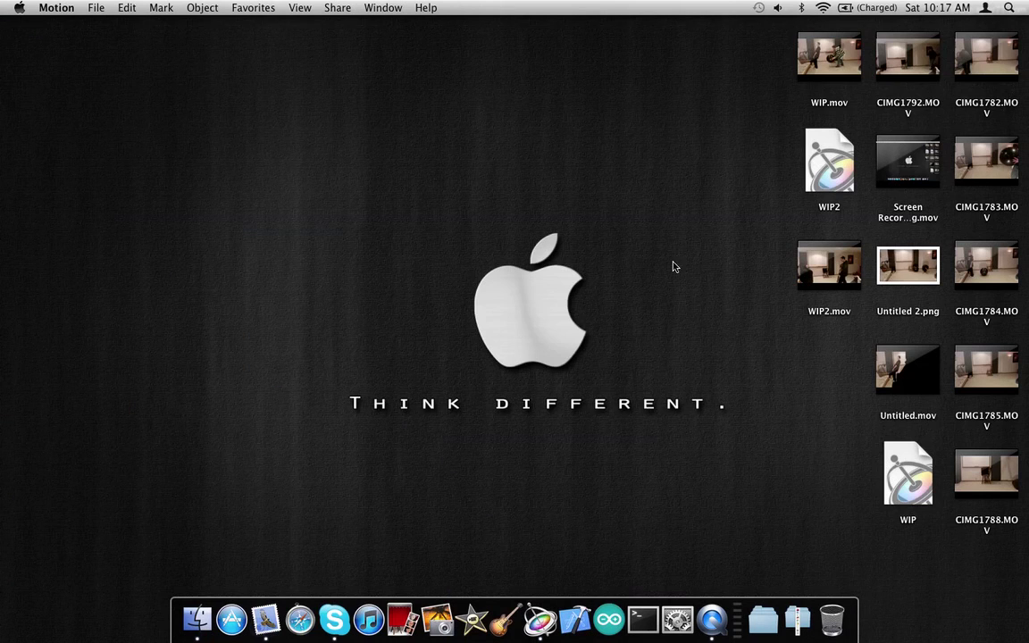
left_click(1017, 71)
left_click(1015, 169)
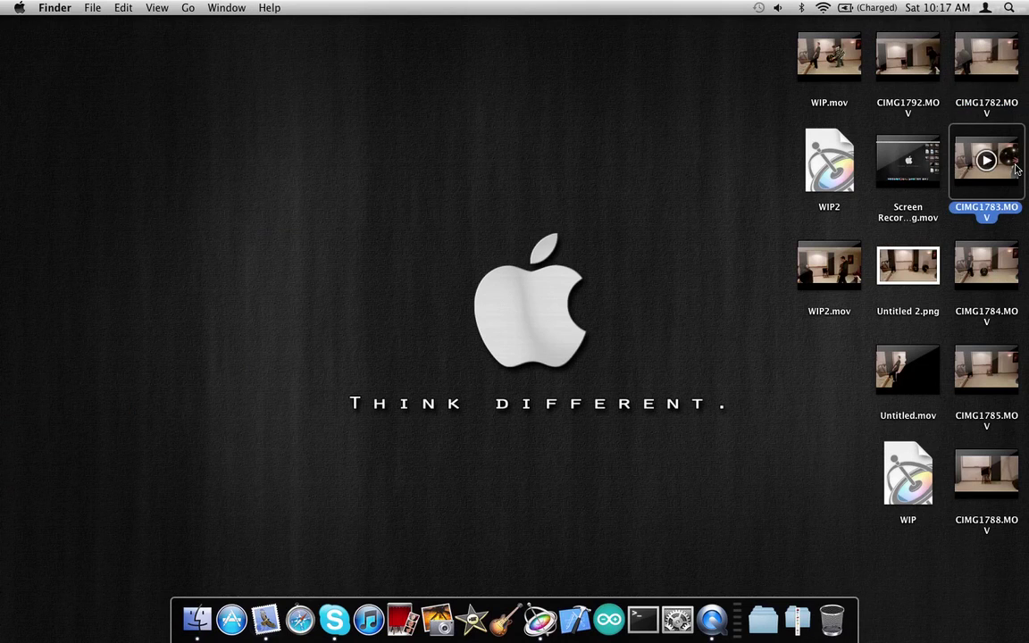
key("space")
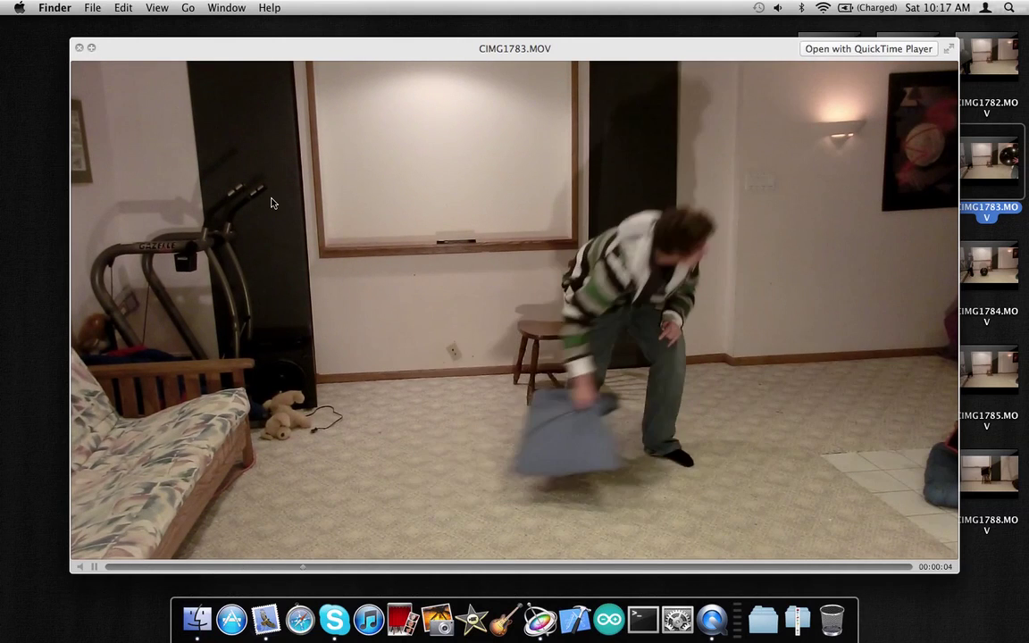
left_click(80, 50)
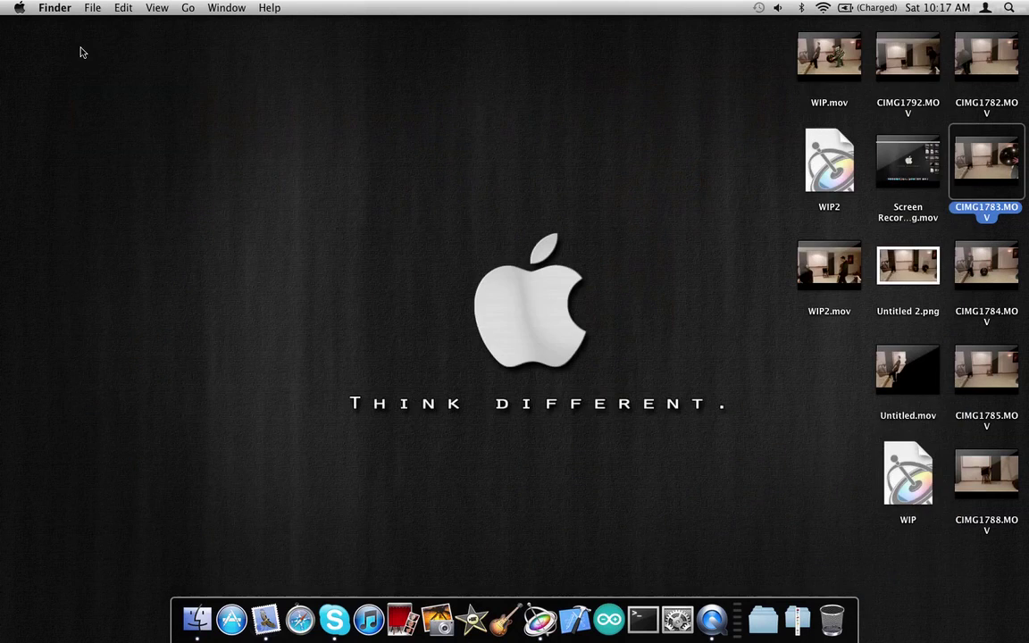
left_click(1013, 271)
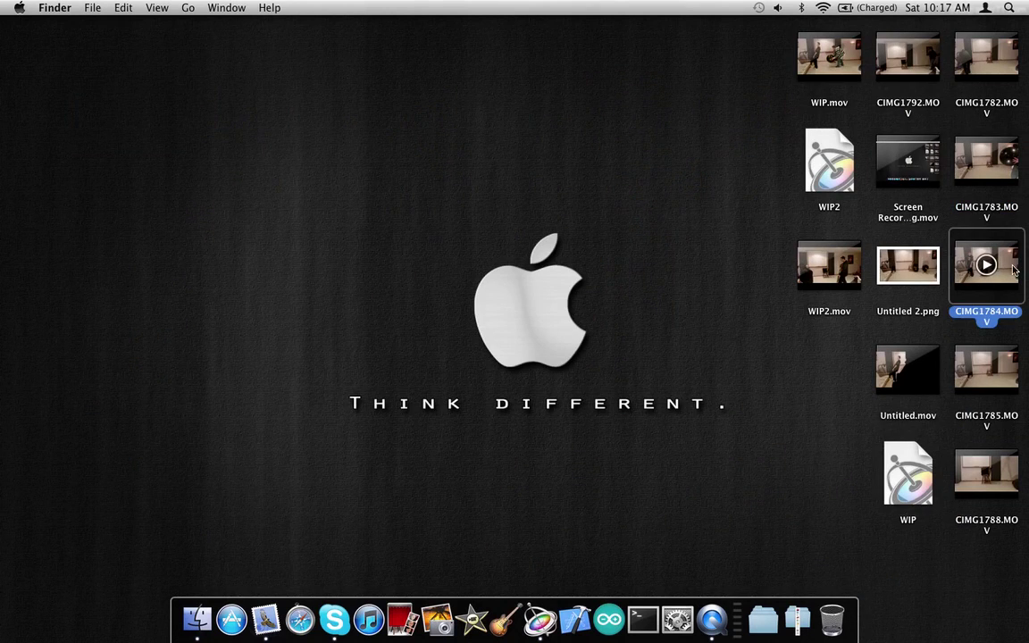
key("space")
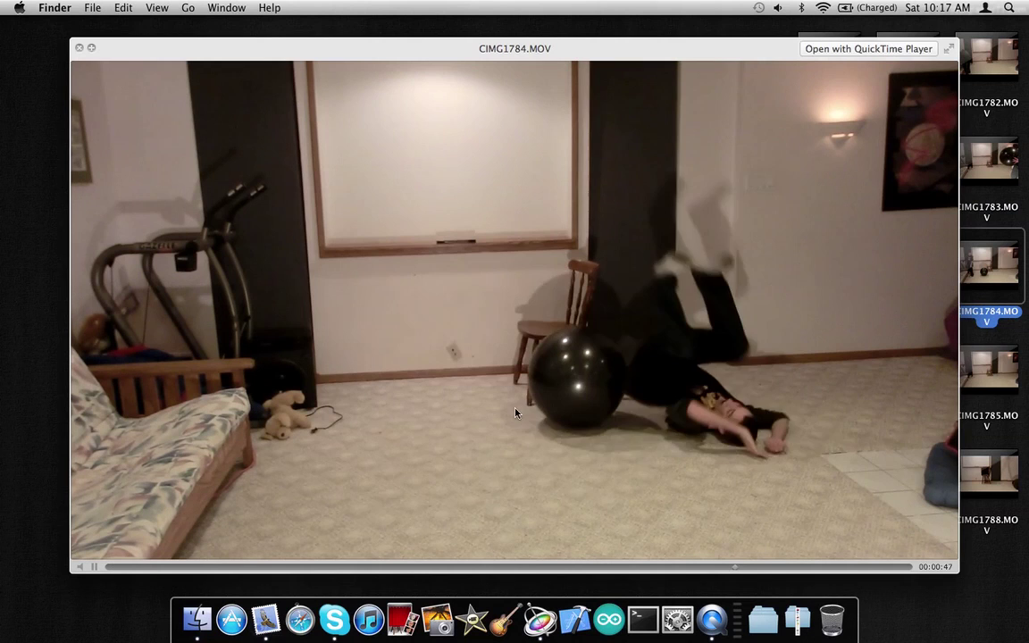
left_click(78, 48)
key("space")
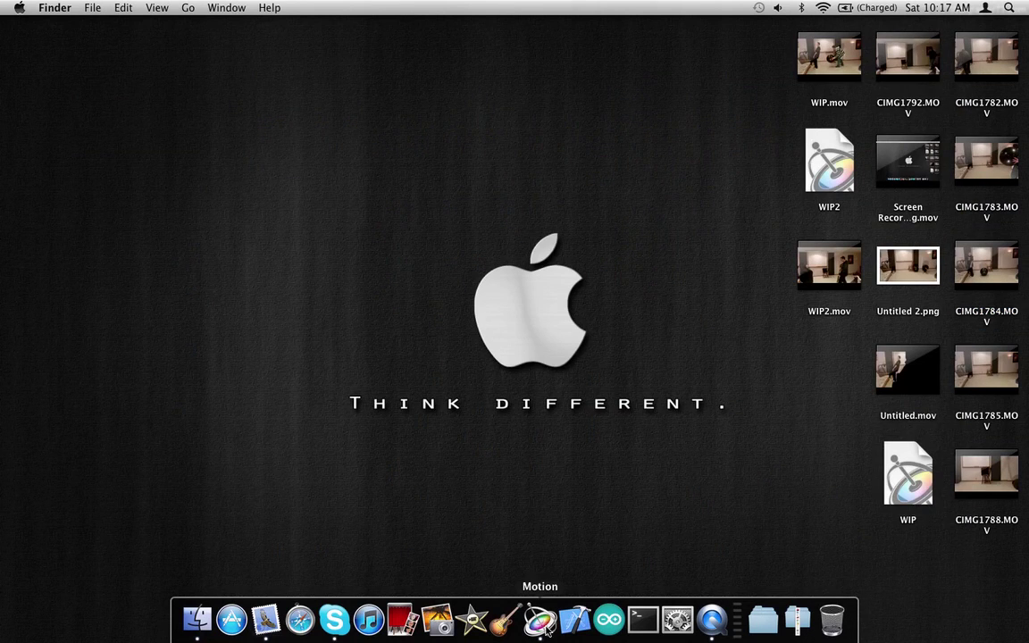
Step: Switch back to Motion and add CIMG1784.MOV from the Desktop folder to the project
left_click(539, 619)
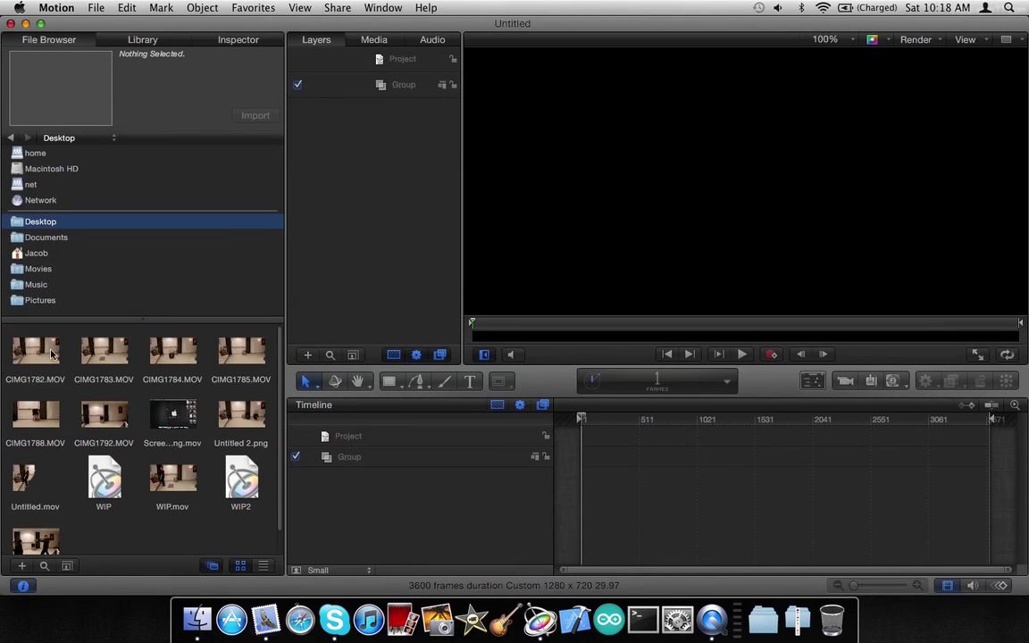
left_click(112, 353)
left_click(188, 357)
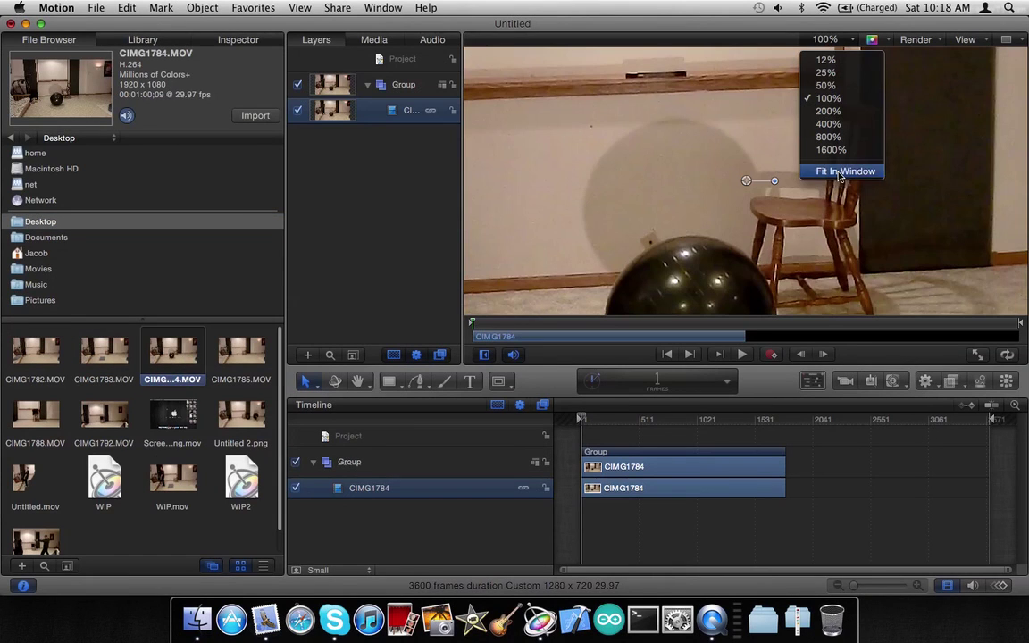
left_click(839, 176)
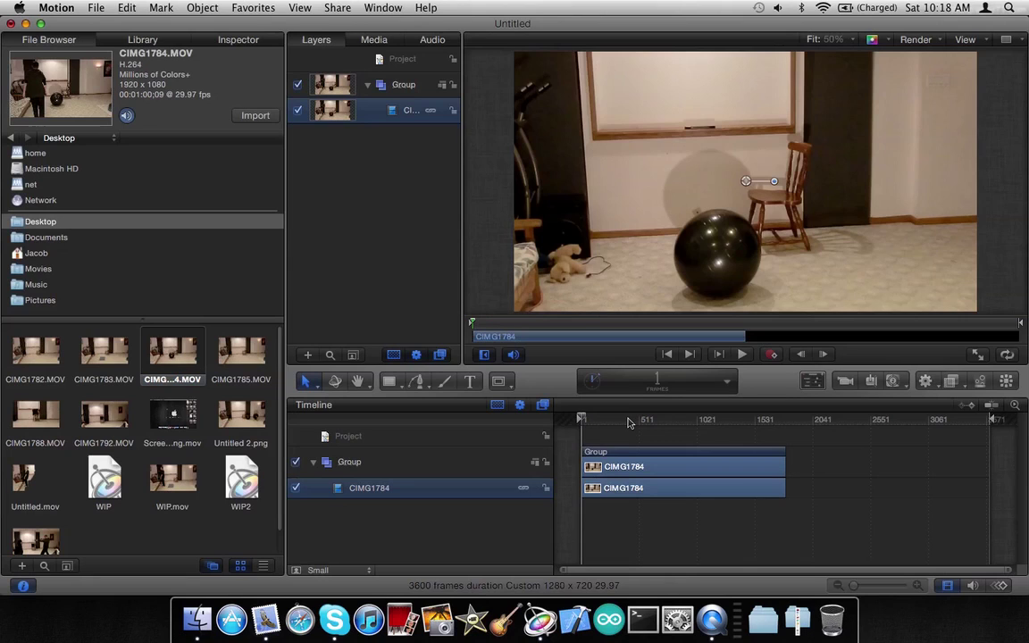
Step: Move the playhead to frame 410 and set the scale of the CIMG1784 clip to 67%
left_click(629, 421)
left_click(628, 420)
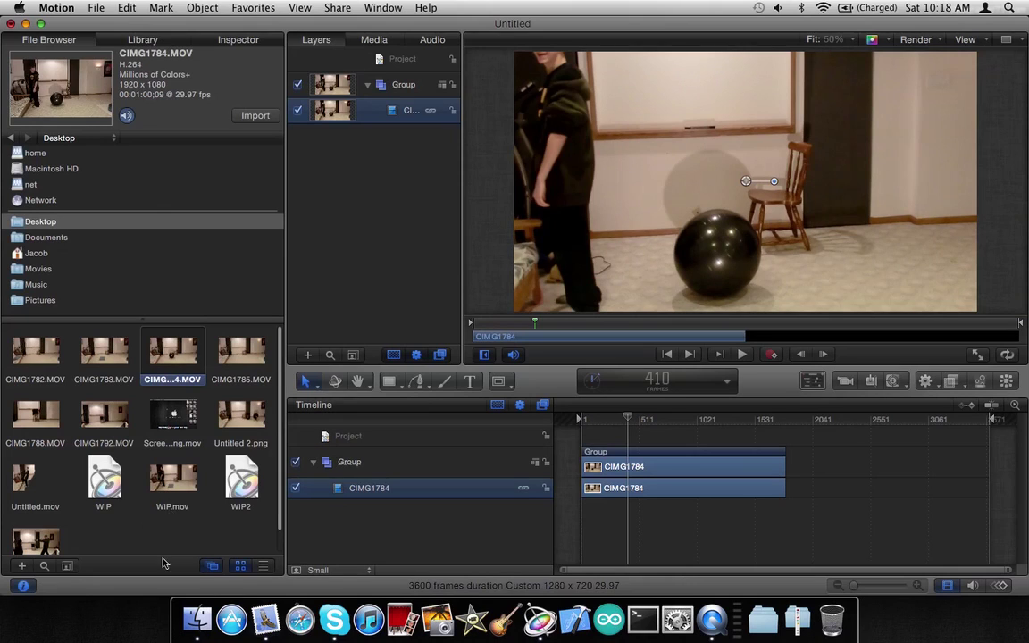
left_click(83, 240)
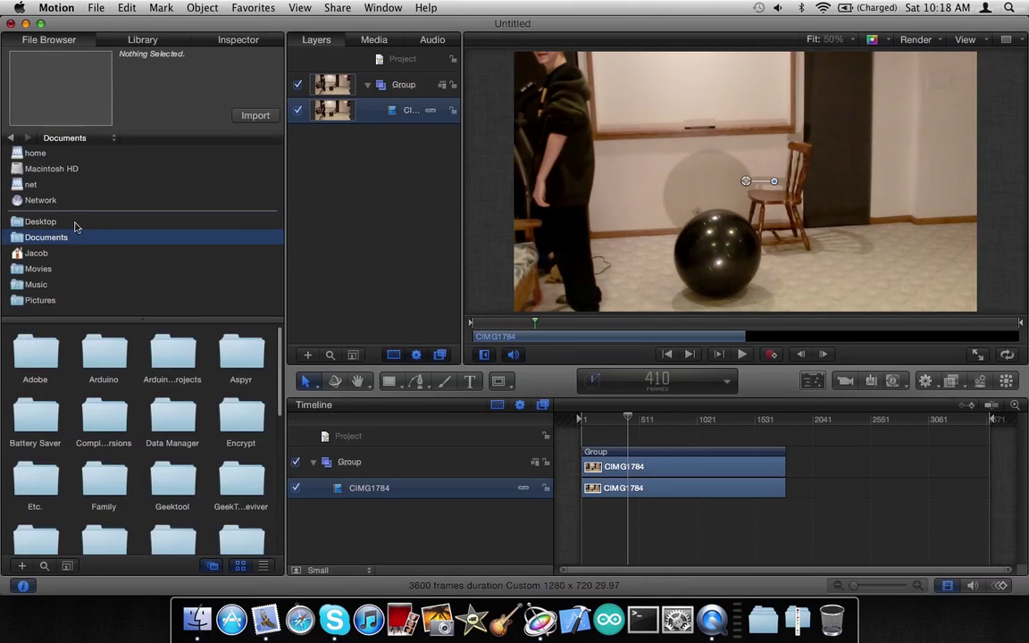
left_click(75, 222)
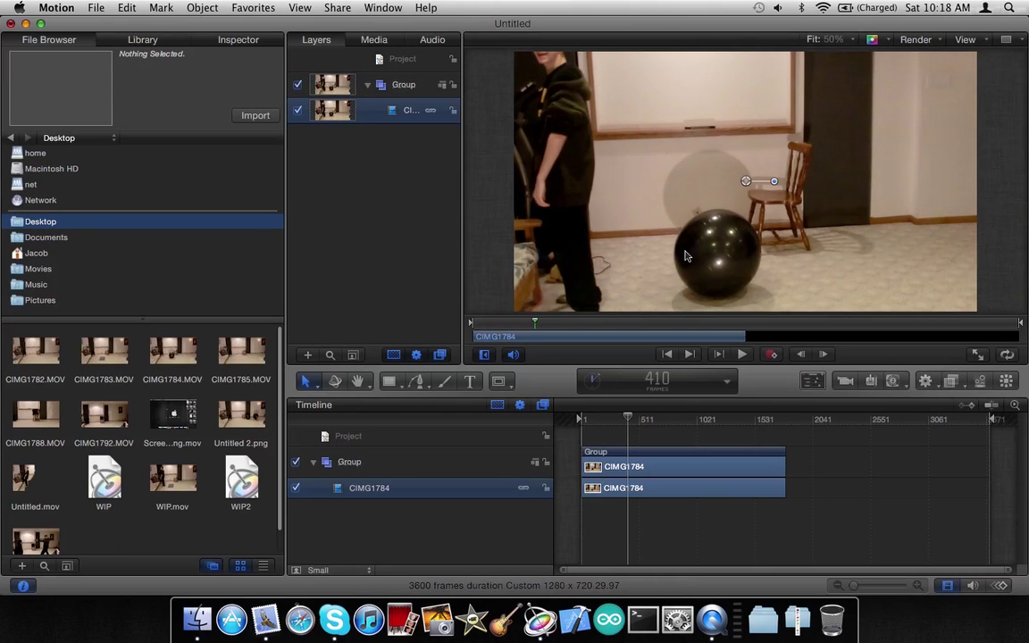
left_click(229, 40)
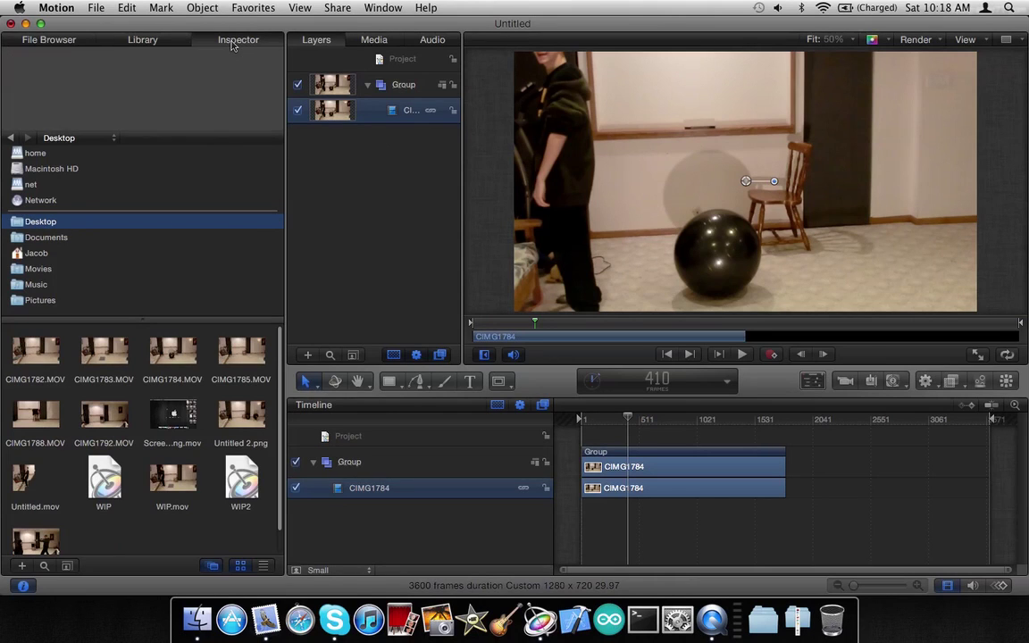
left_click(60, 140)
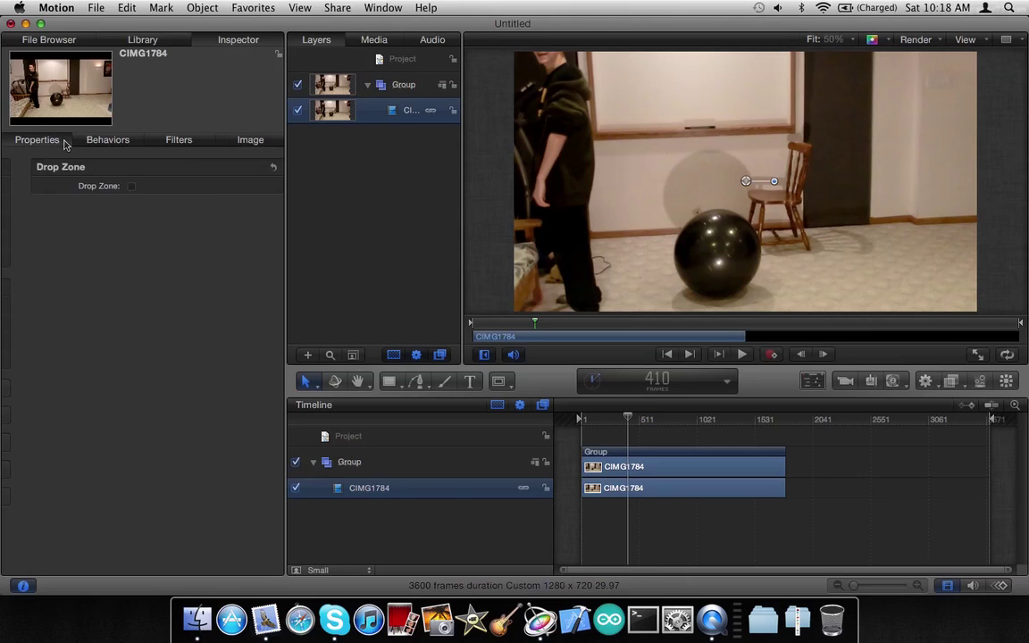
left_click(221, 224)
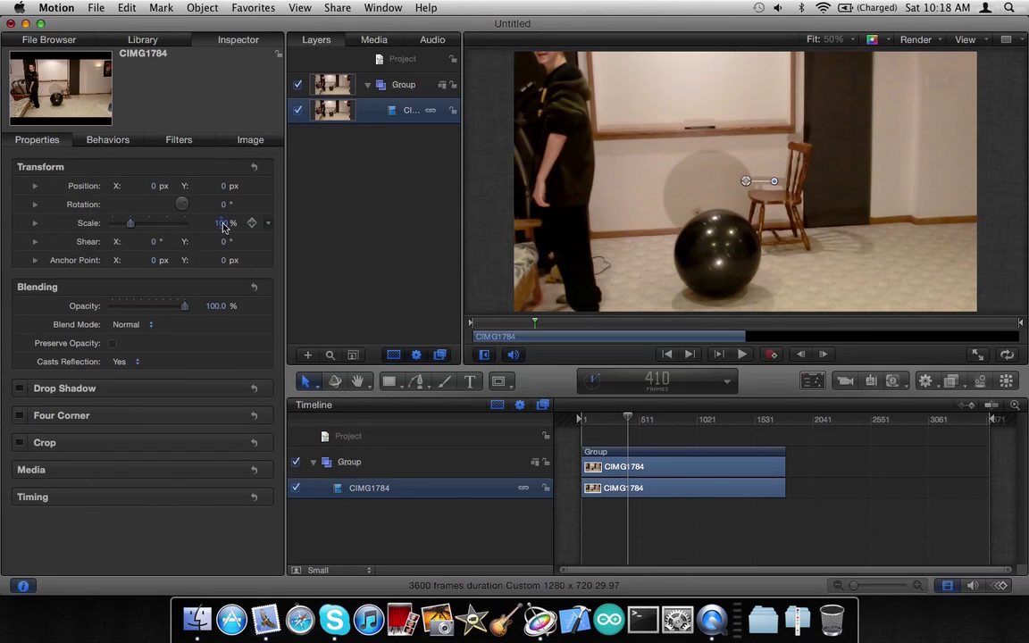
type("67")
key("Return")
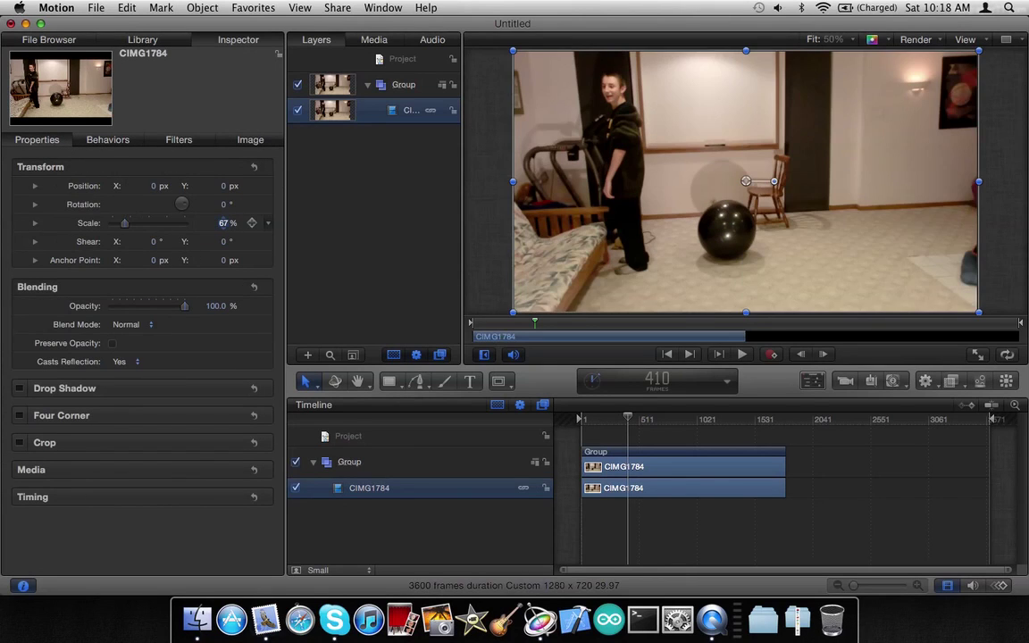
left_click(1003, 158)
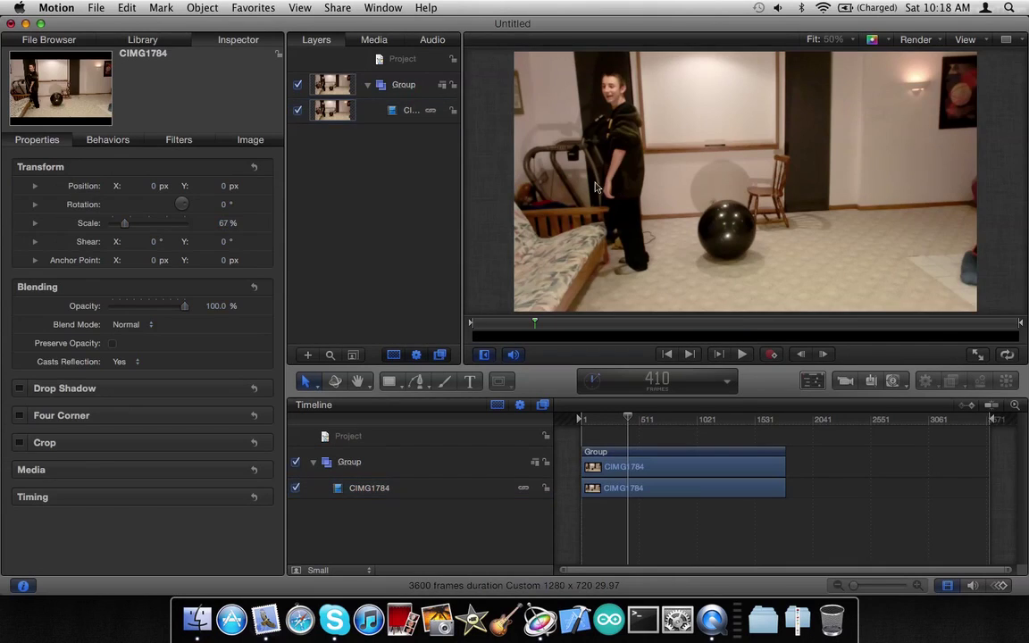
Step: Scrub through the CIMG1784 footage for the cut point and park the playhead at frame 1304
left_click_drag(701, 420, 739, 420)
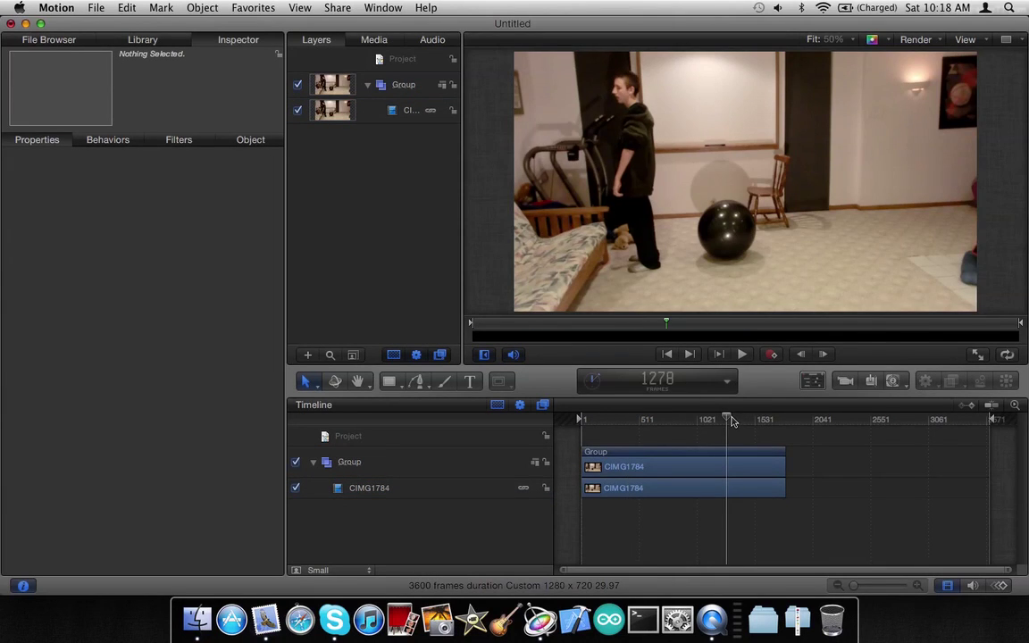
left_click(737, 419)
mouse_move(737, 419)
left_mouse_down()
mouse_move(719, 422)
mouse_move(735, 427)
left_mouse_up()
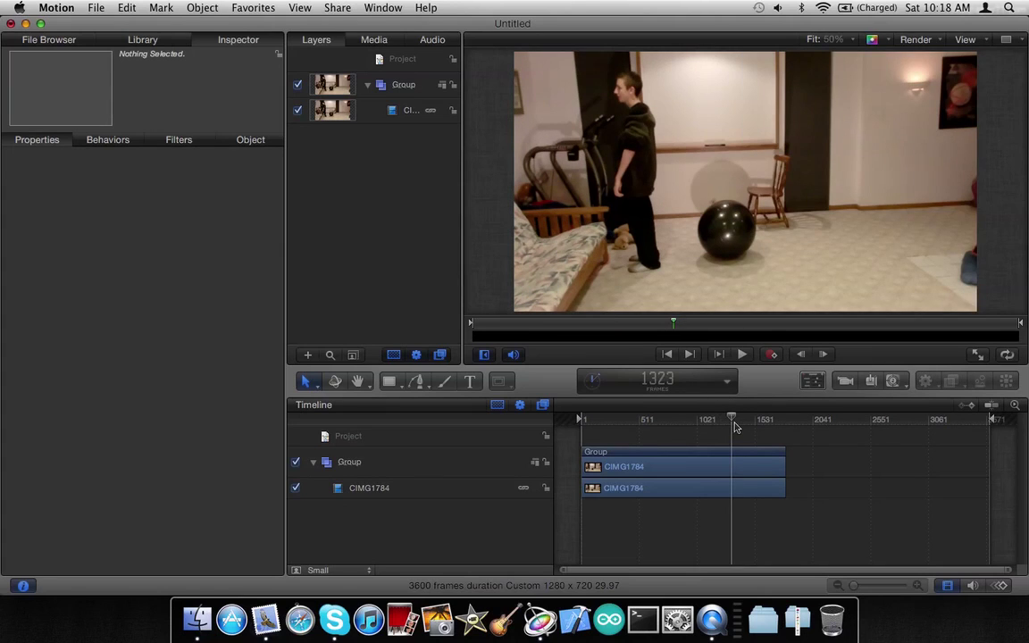
key("Right")
key("Right")
key("Right")
key("Left")
left_click_drag(737, 425, 730, 426)
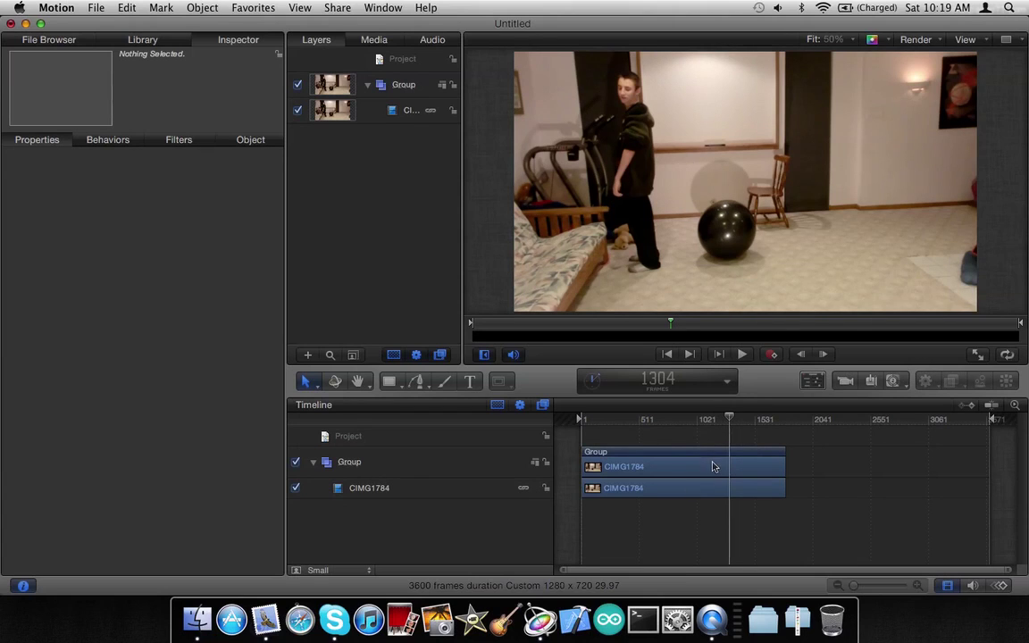
Step: Split the group containing the CIMG1784 clip at the playhead on frame 1304
left_click(719, 455)
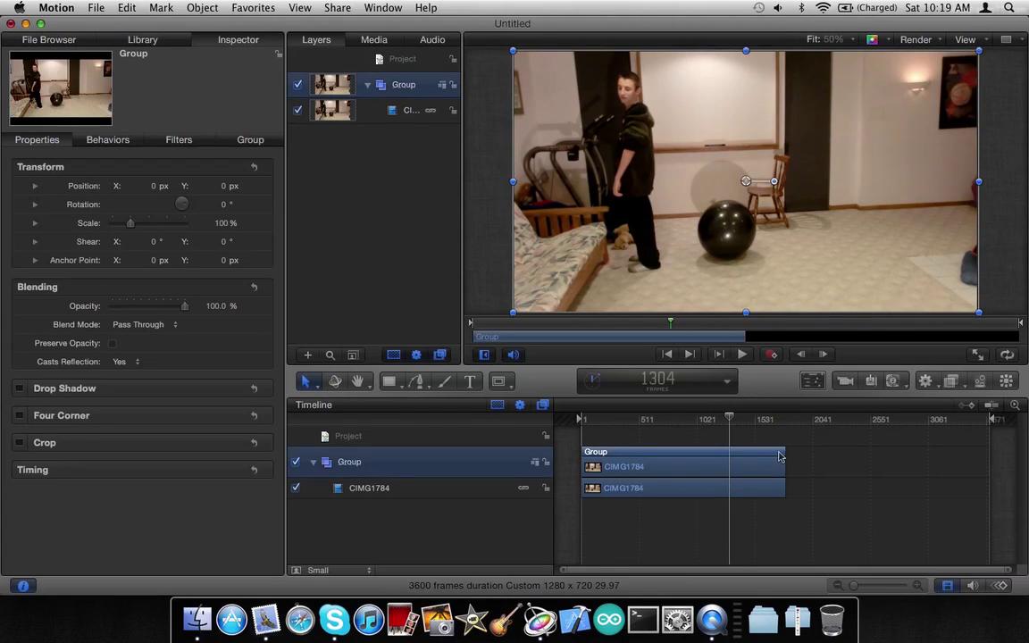
key("super+c")
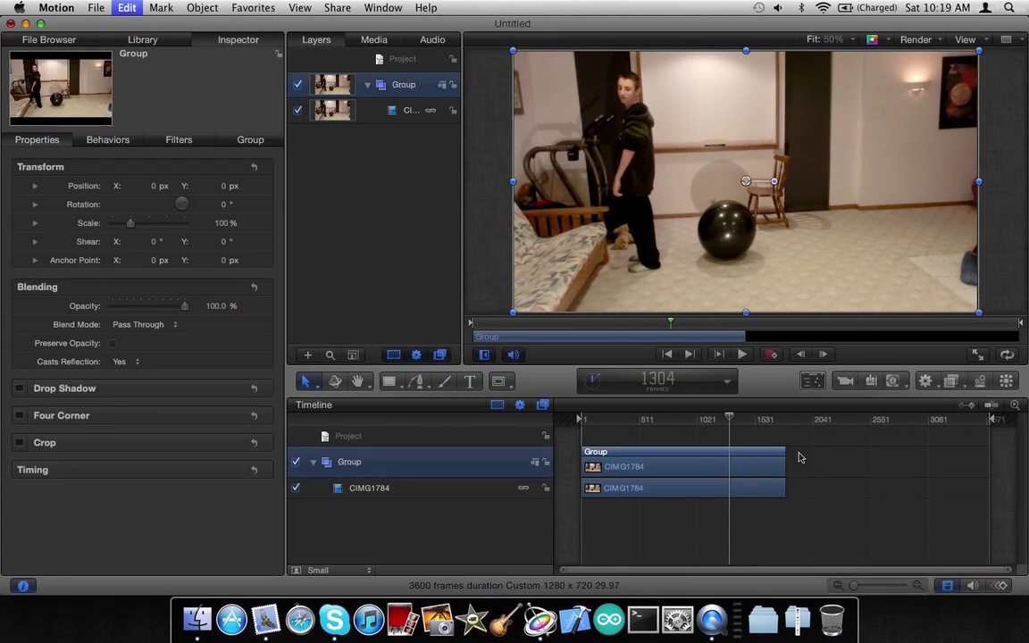
key("super+v")
left_click(654, 431)
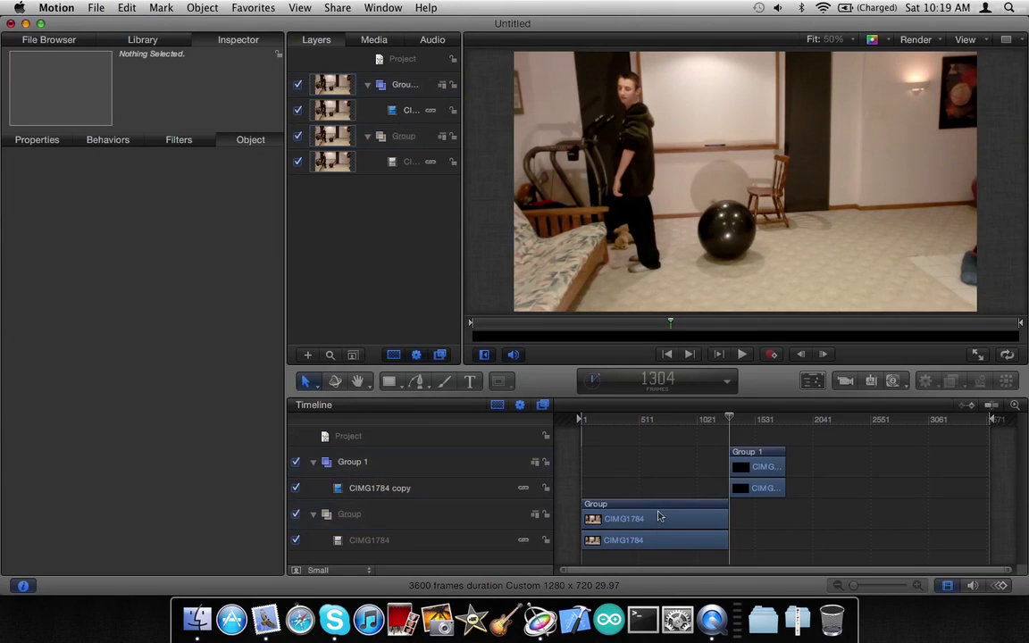
Step: Delete the group before the split and move the remaining Group 1 to the start of the timeline
left_click(656, 509)
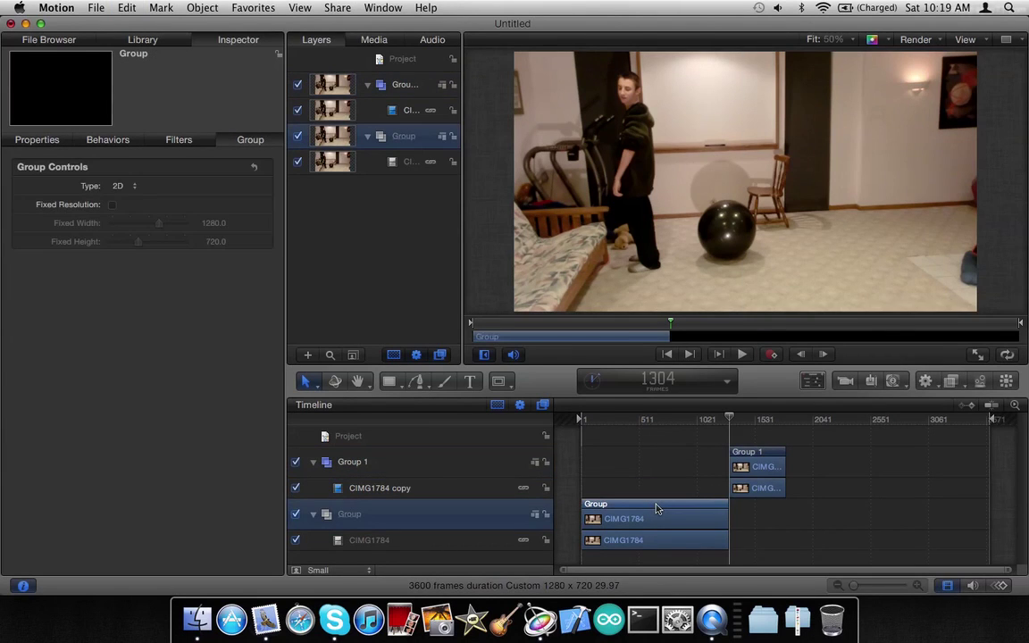
key("Delete")
left_click(748, 452)
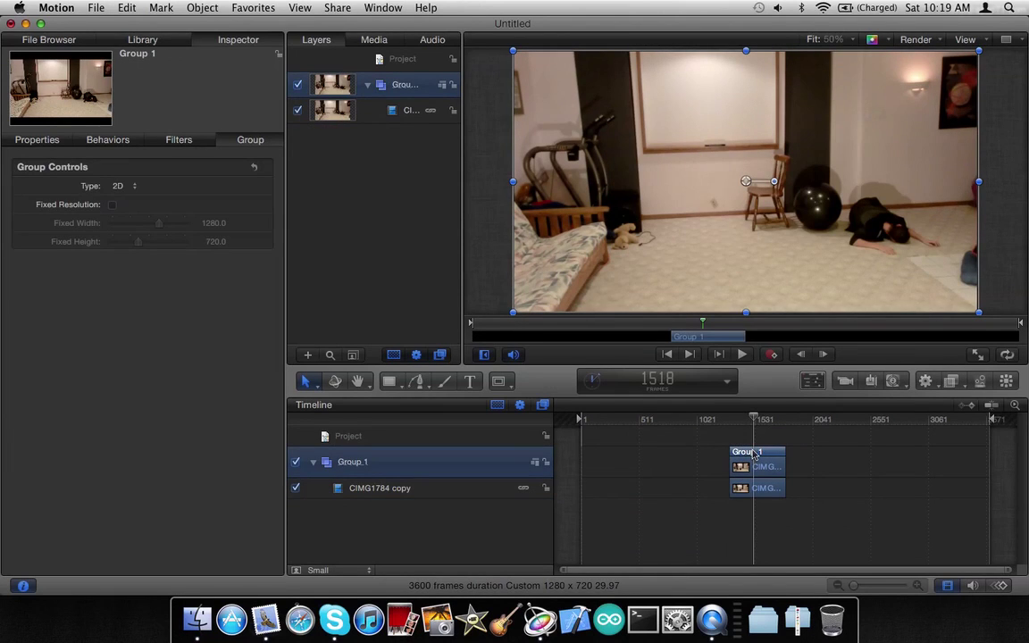
right_click(755, 453)
left_click(674, 469)
left_click(127, 7)
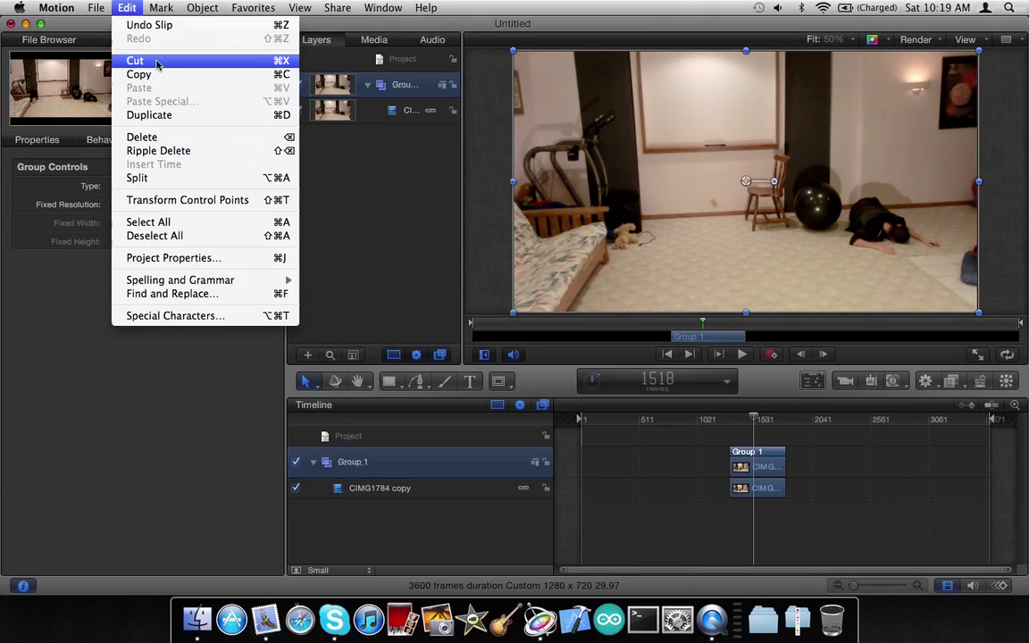
left_click(130, 8)
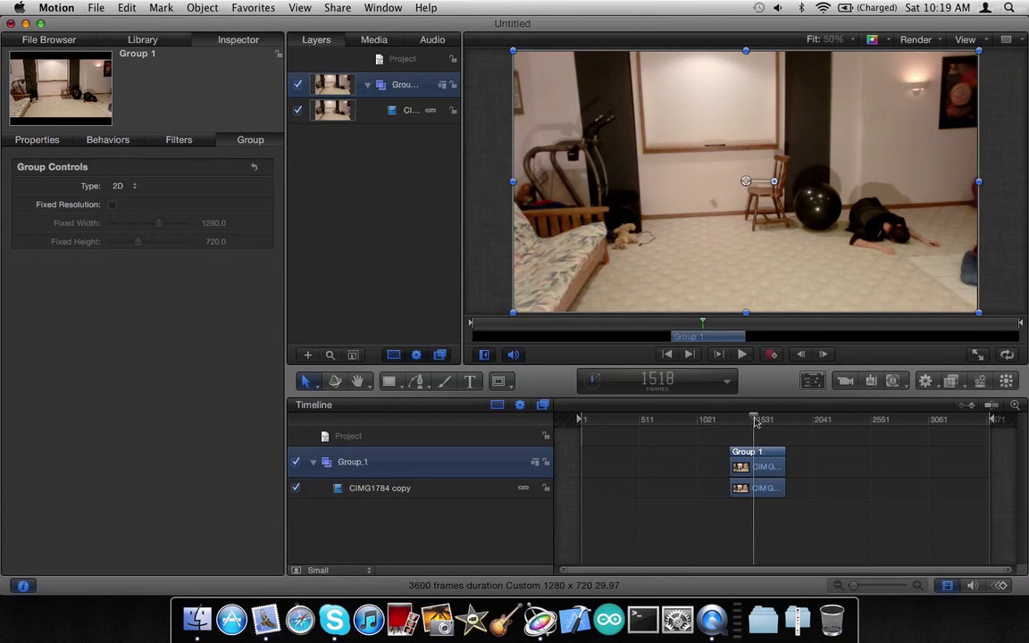
left_click_drag(757, 452, 624, 451)
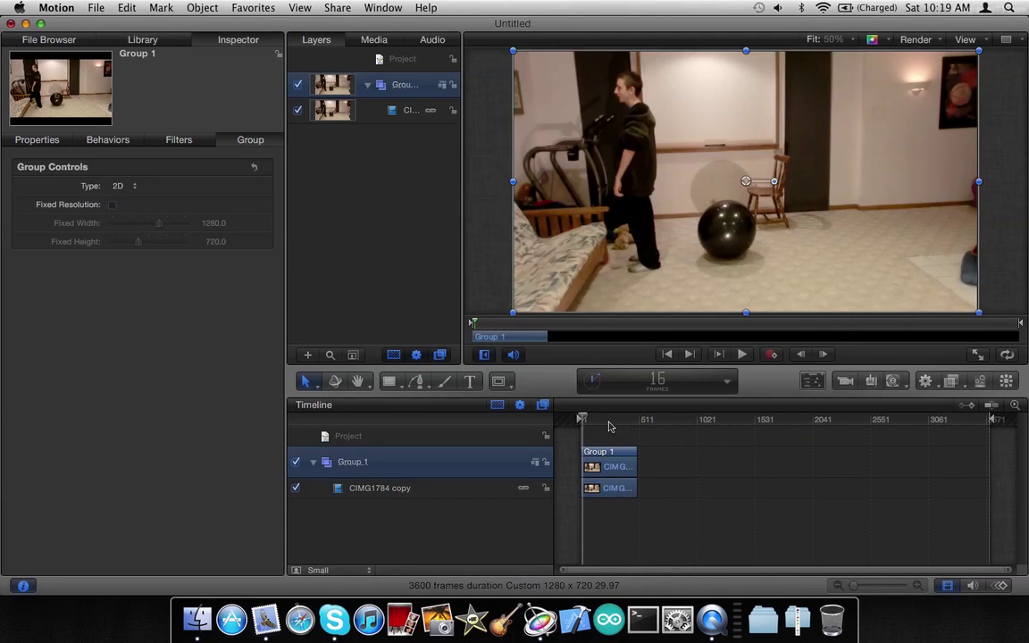
Step: Play through the start of the fall onto the ball and split Group 1 at frame 61
key("space")
key("space")
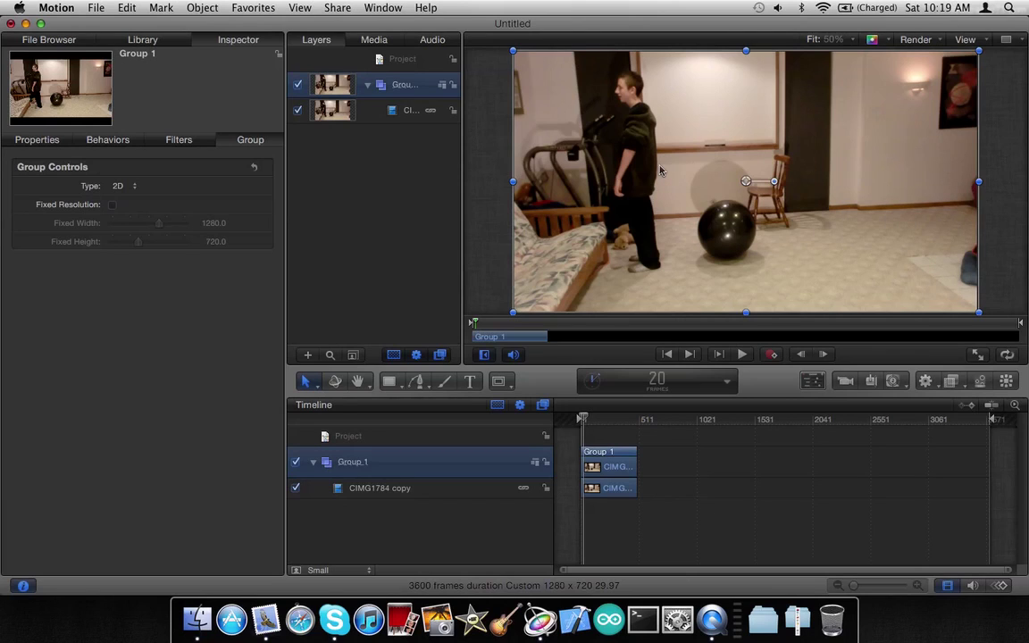
left_click(589, 425)
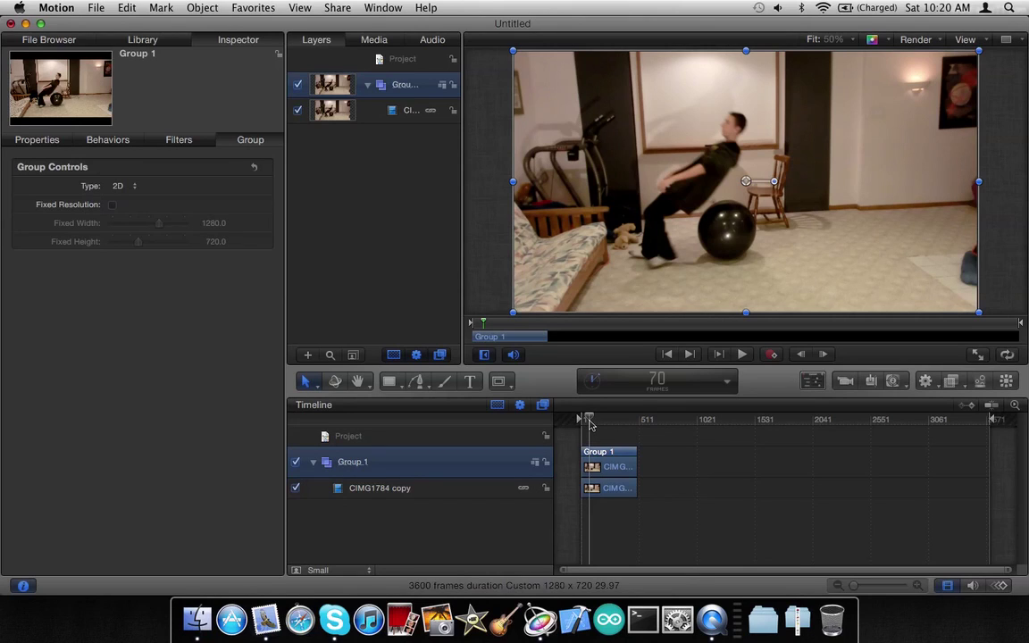
key("Left")
key("Left")
key("Left")
key("Left")
key("Left")
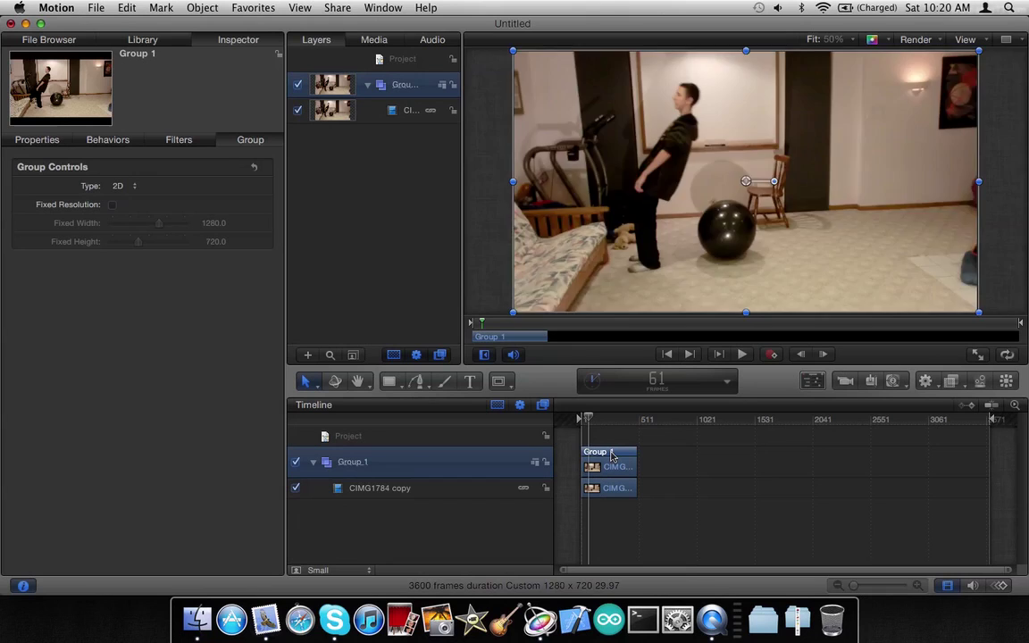
key("super+c")
key("super+v")
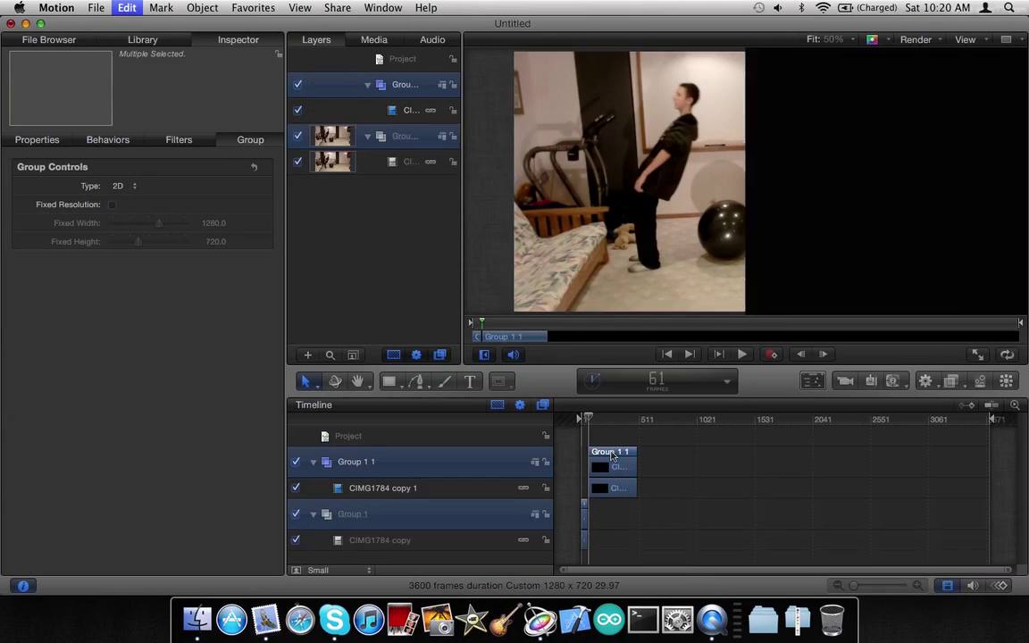
Step: Find the moment of impact on the ball and split Group 1 1 at frame 75
left_click_drag(589, 425, 597, 422)
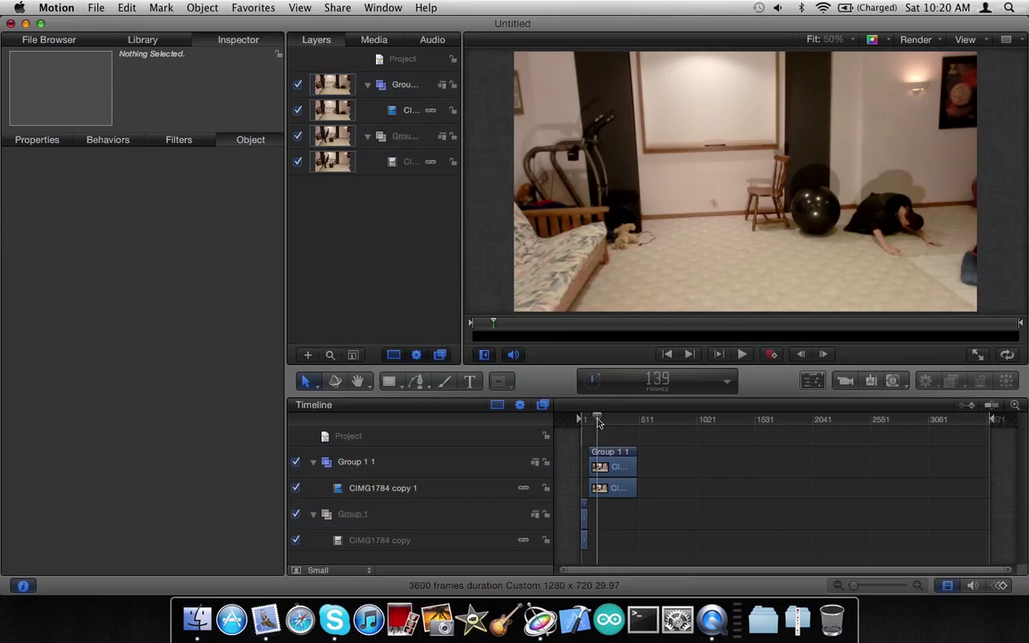
left_click(597, 422)
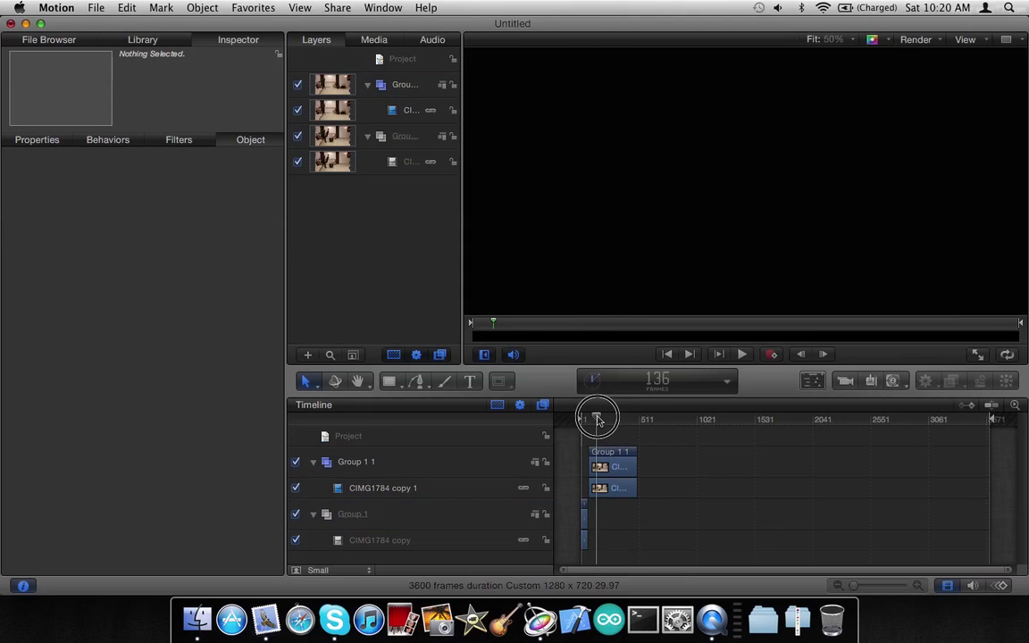
left_click_drag(597, 420, 610, 452)
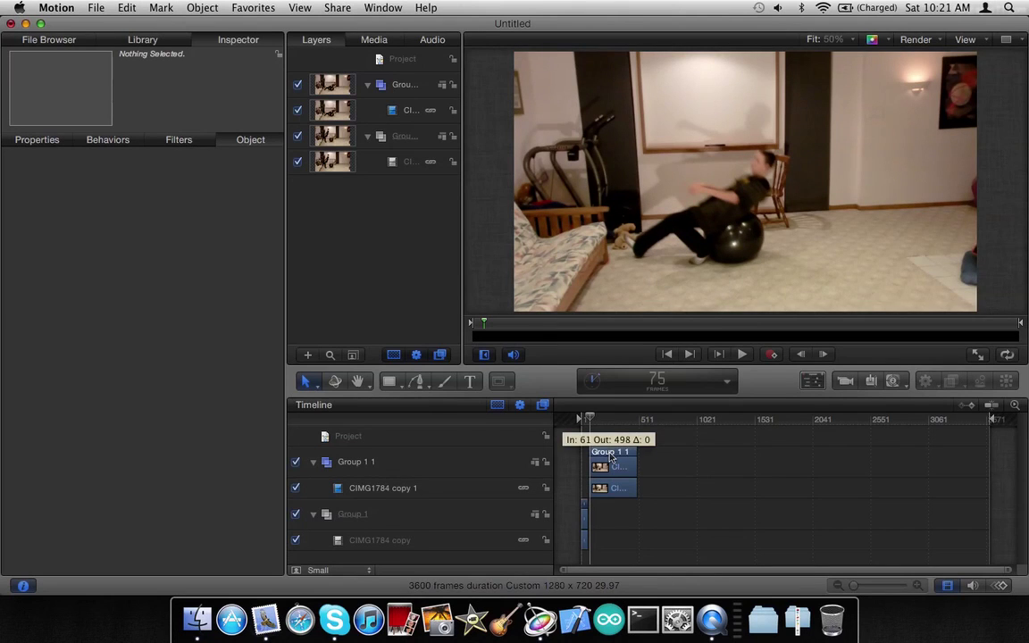
left_click(611, 457)
key("super+d")
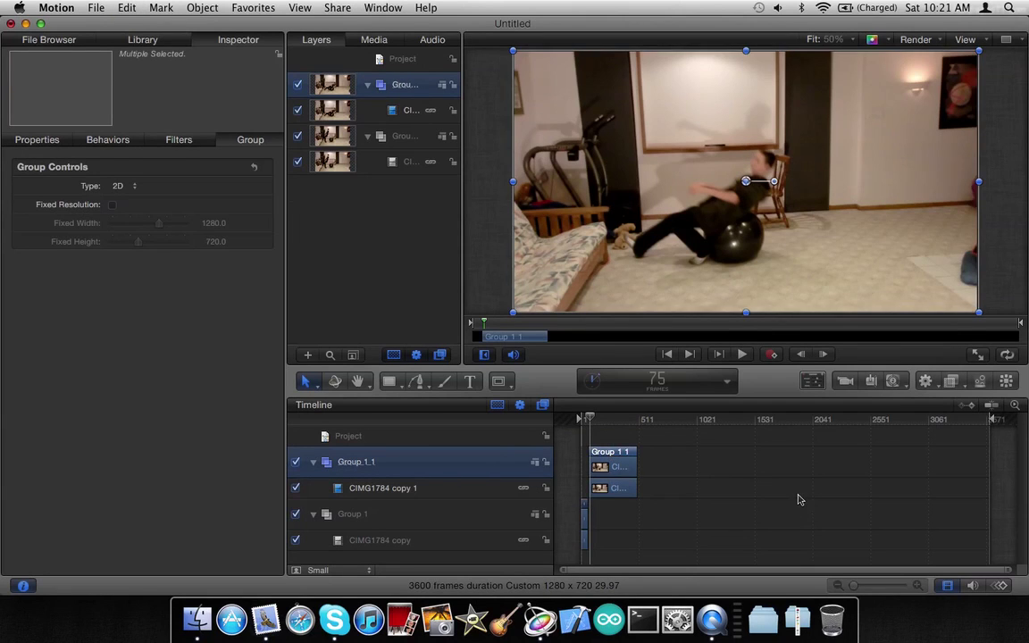
Step: Set the frame blending of the short middle clip, CIMG1784 copy 1, to Optical Flow
left_click(793, 497)
left_click_drag(854, 586, 901, 586)
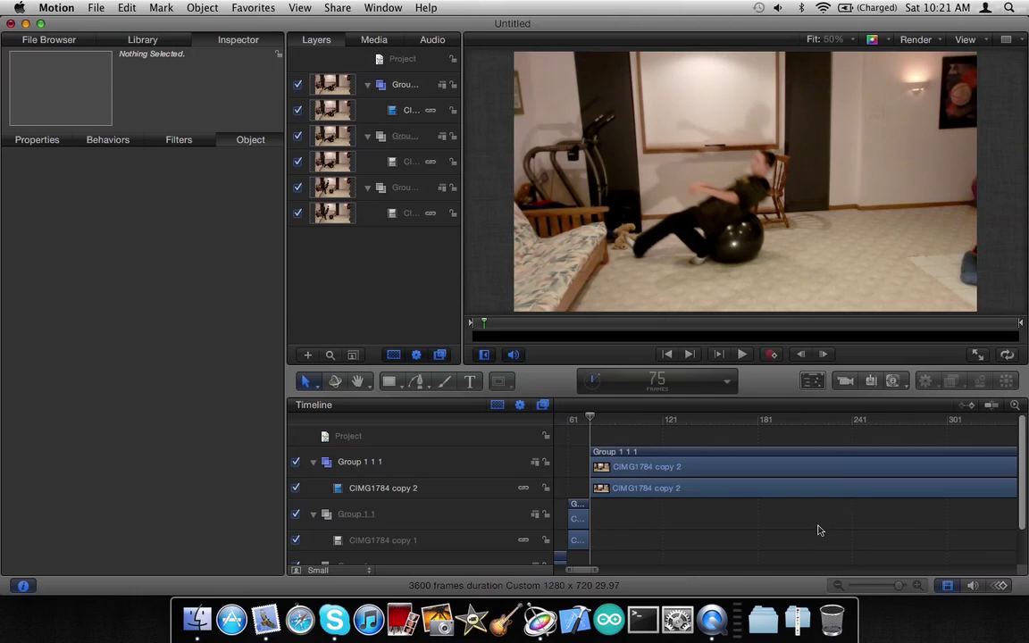
scroll(817, 531, "left", 3)
left_click(627, 421)
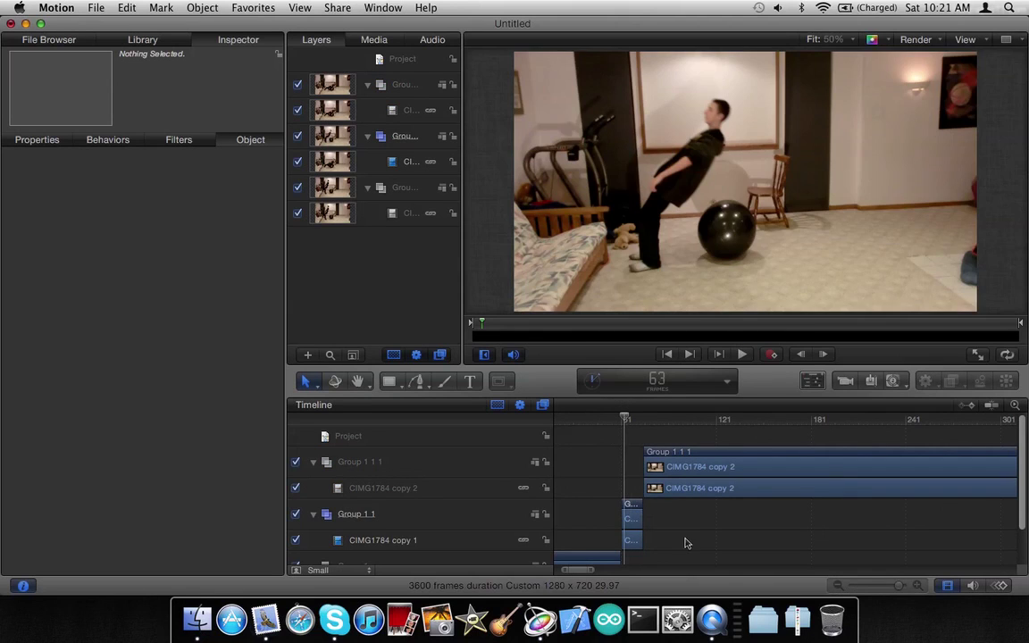
left_click_drag(631, 505, 636, 526)
left_click(447, 541)
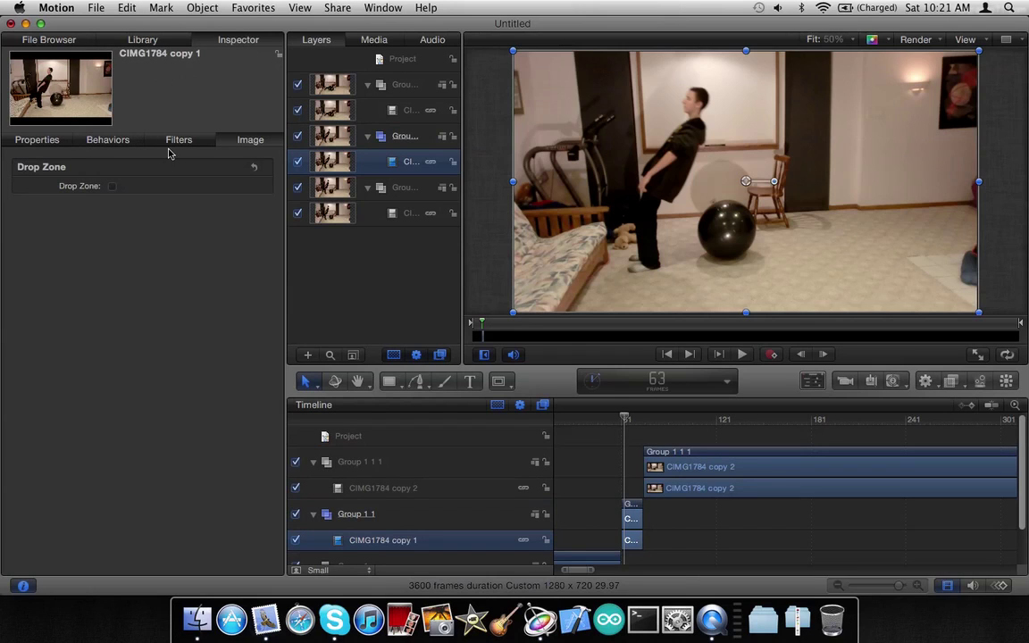
left_click(29, 141)
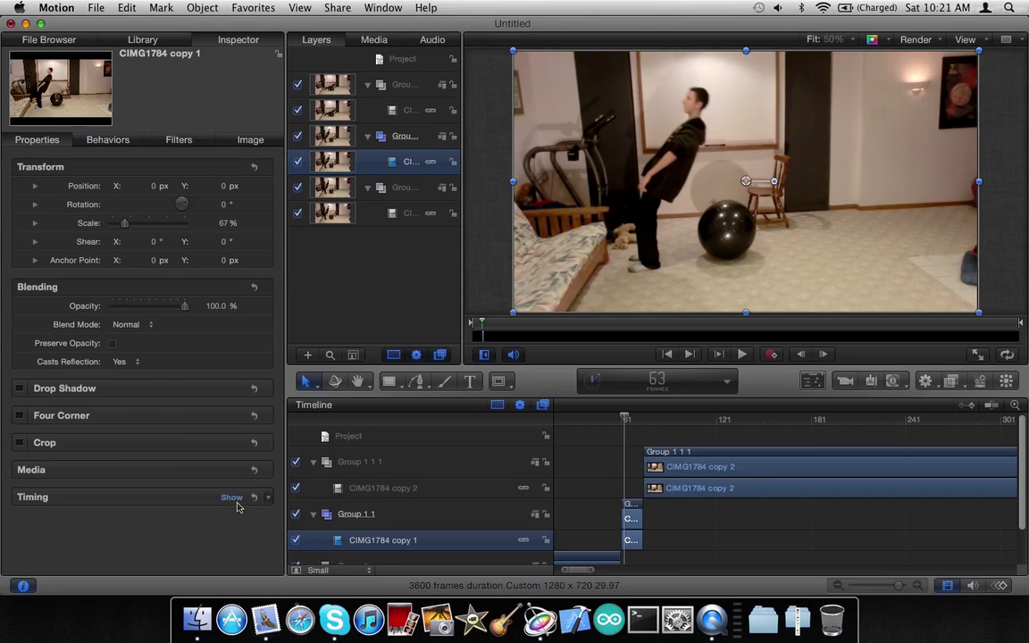
left_click(233, 498)
scroll(185, 510, "down", 1)
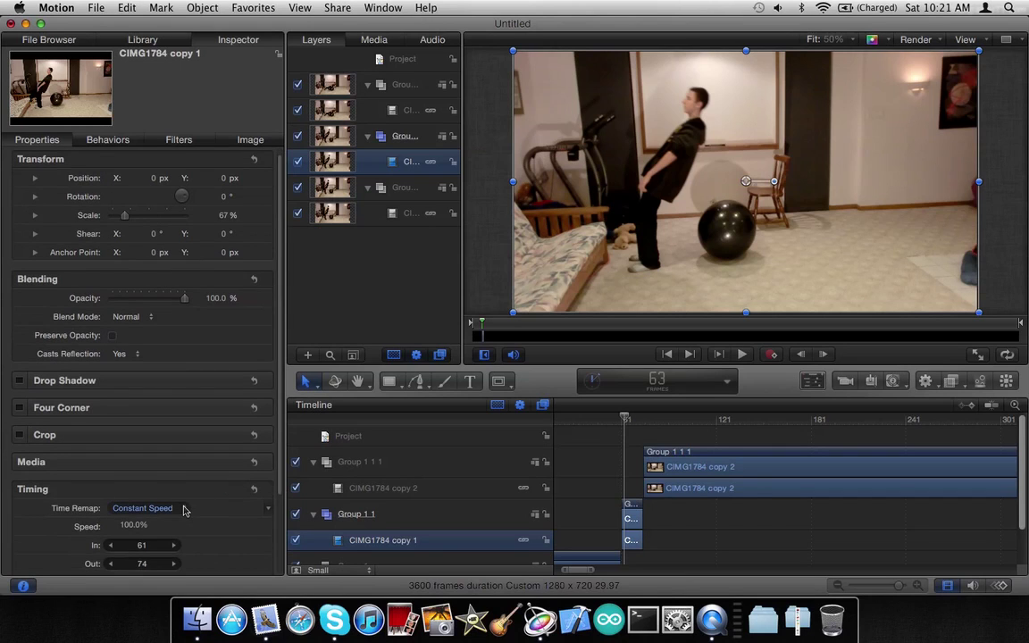
scroll(185, 510, "down", 5)
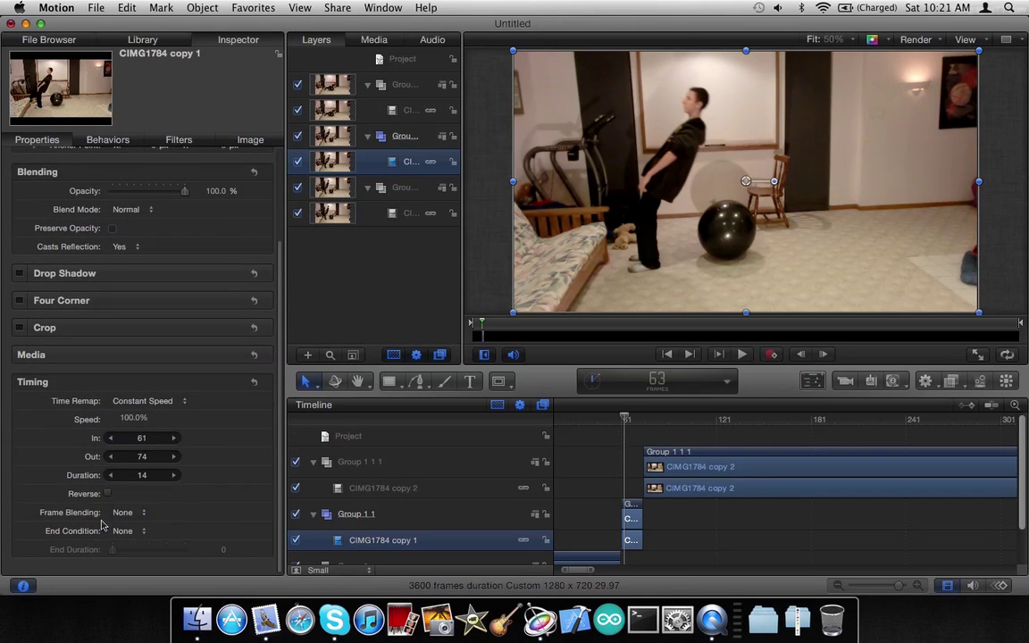
left_click(125, 522)
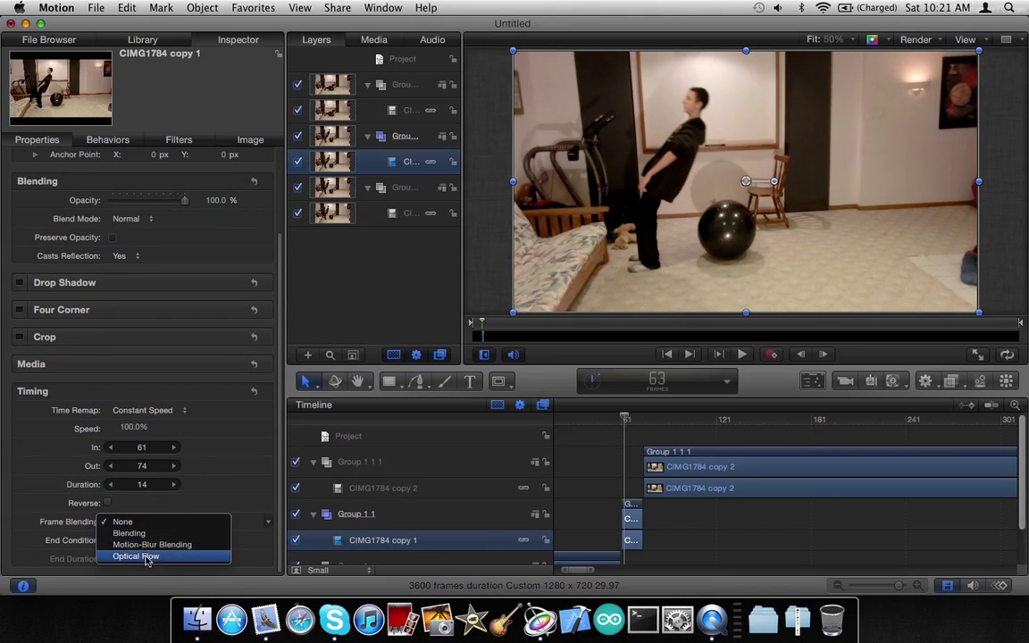
left_click(148, 560)
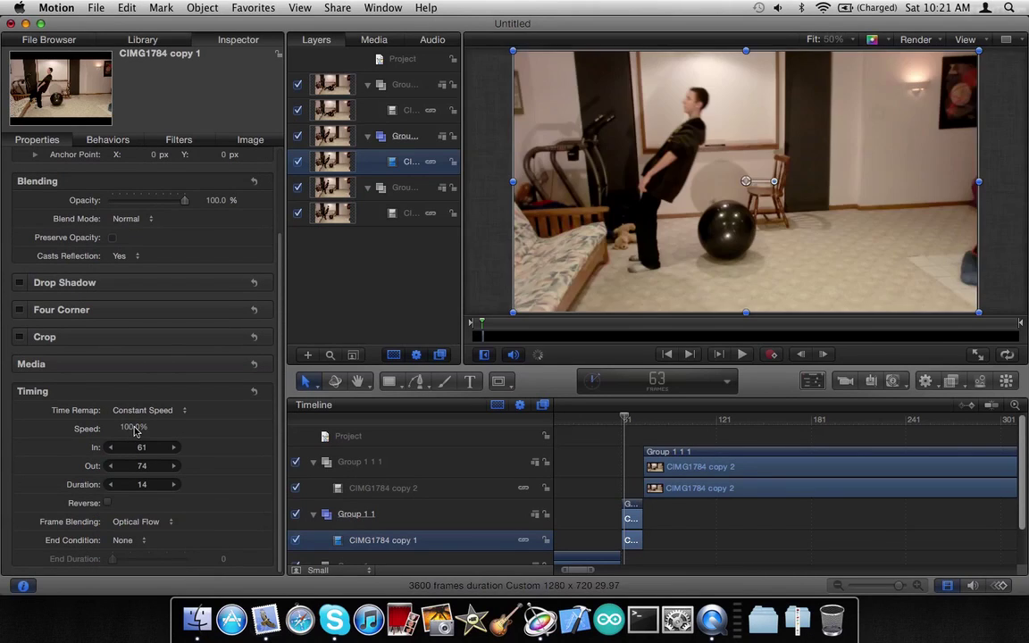
Step: Slow the CIMG1784 copy 1 clip down to a constant speed of 10%
left_click(134, 429)
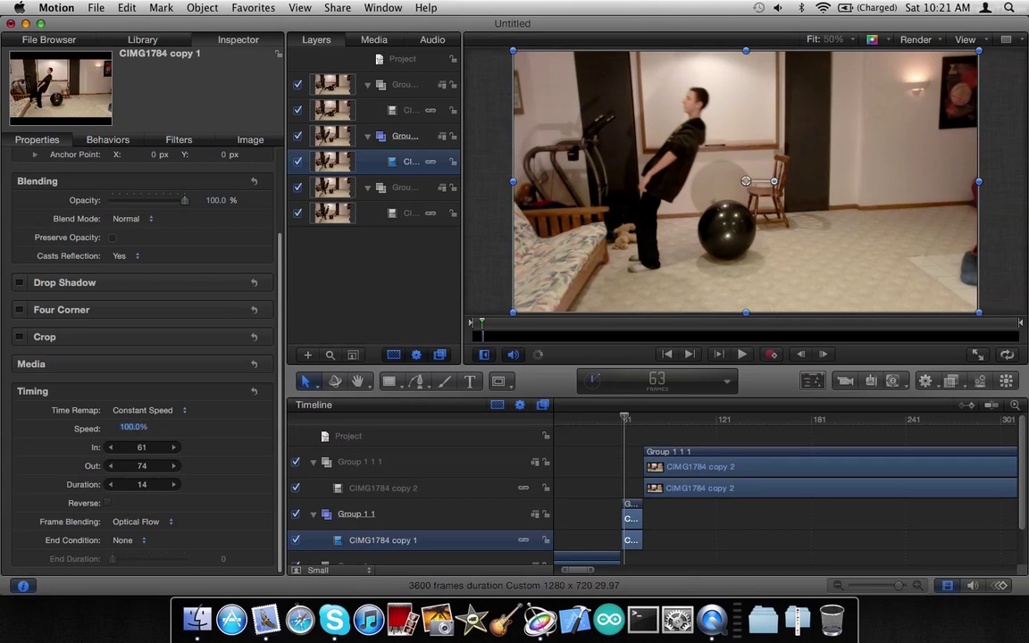
left_click_drag(129, 428, 131, 426)
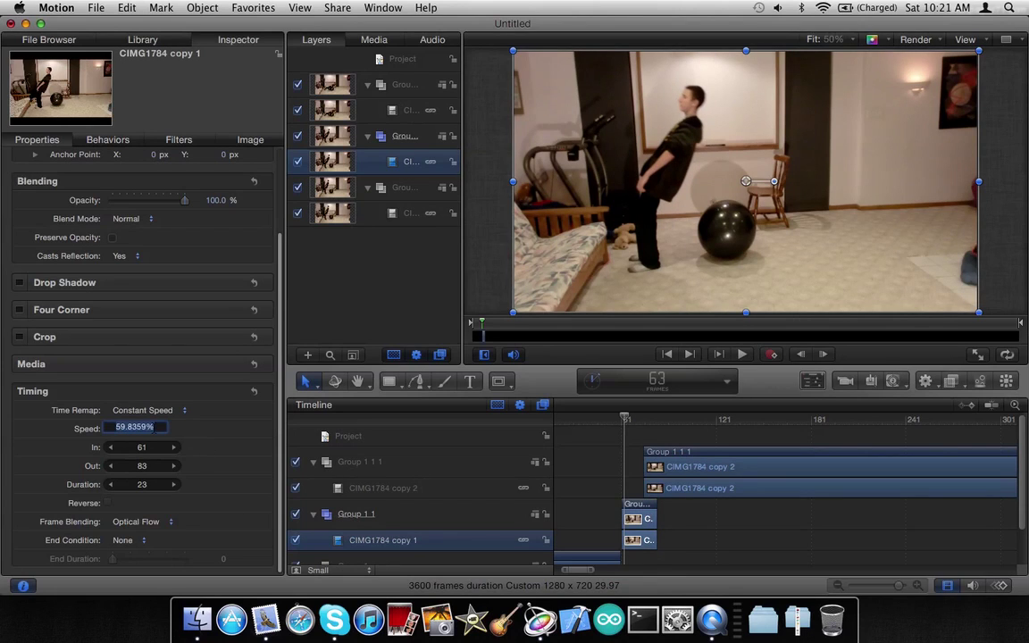
type("10")
key("Return")
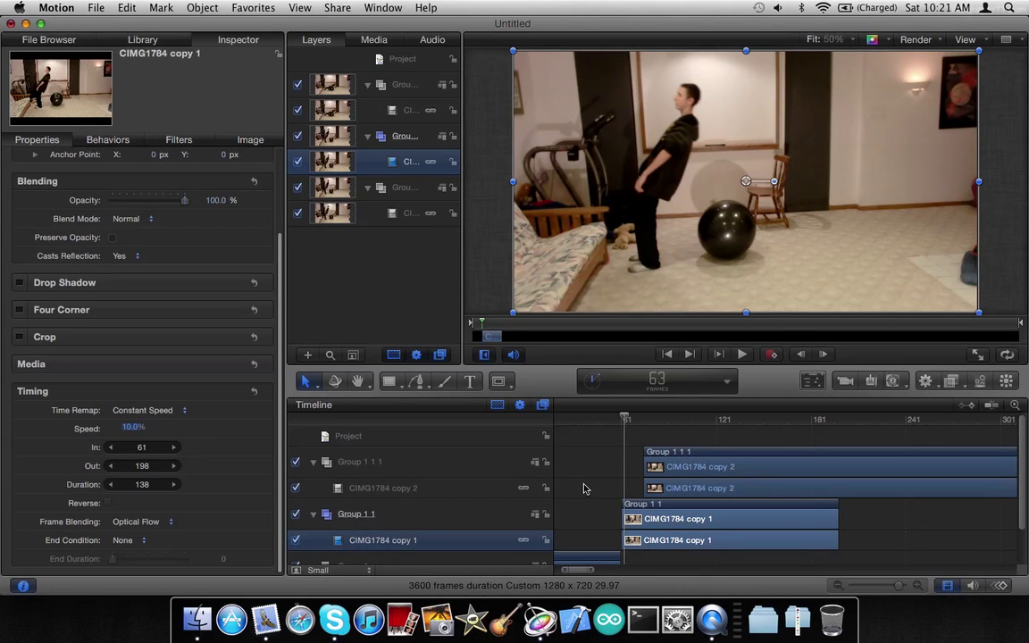
Step: Move Group 1 1 1 to start at frame 199, directly after the slowed clip, and check the join
left_click(586, 486)
left_click_drag(711, 445, 900, 448)
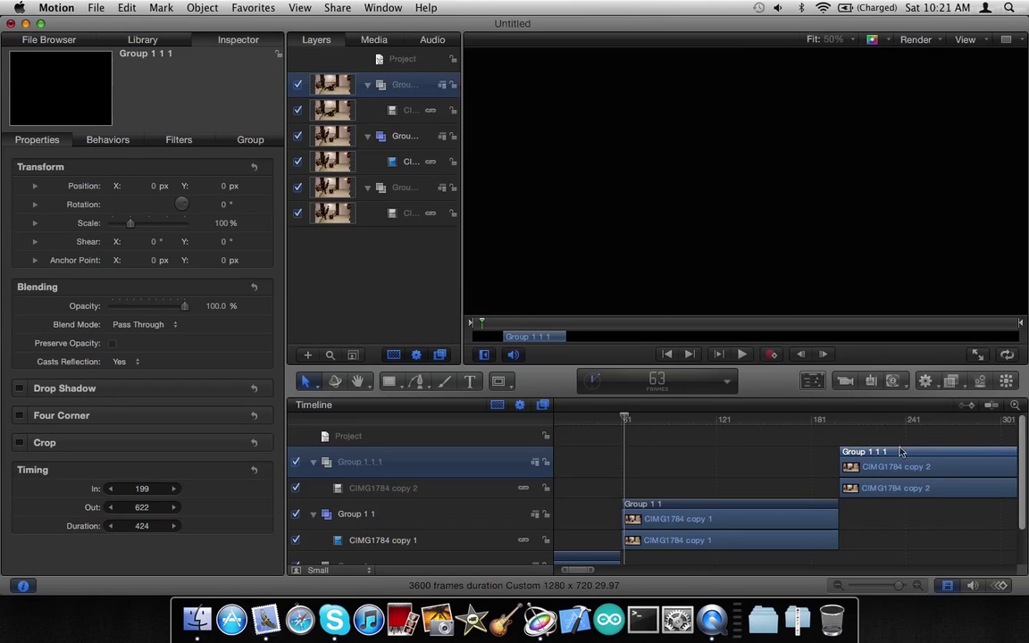
left_click(838, 423)
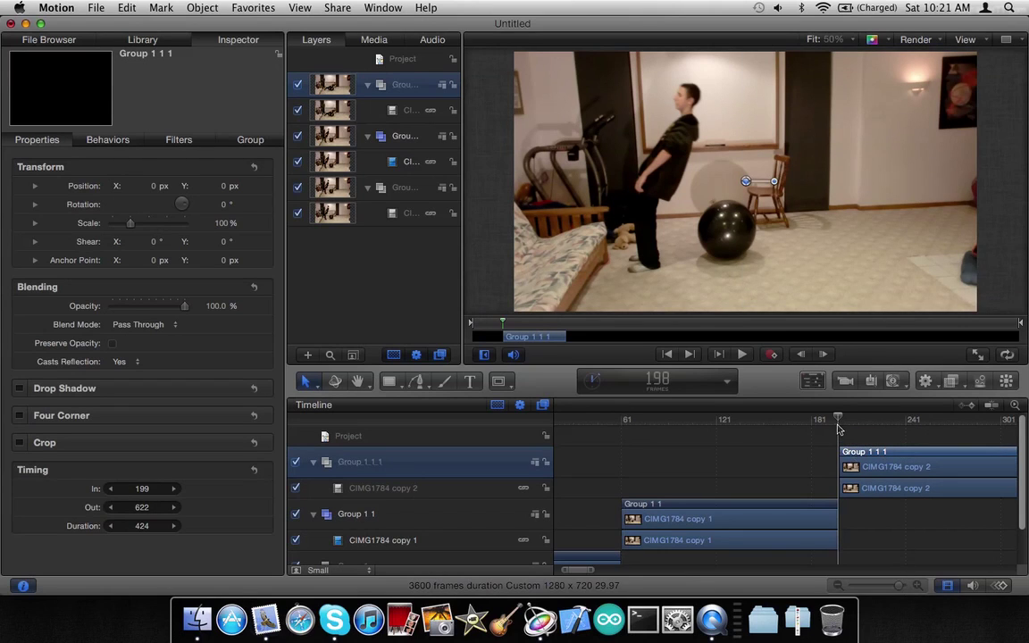
left_click_drag(899, 587, 901, 589)
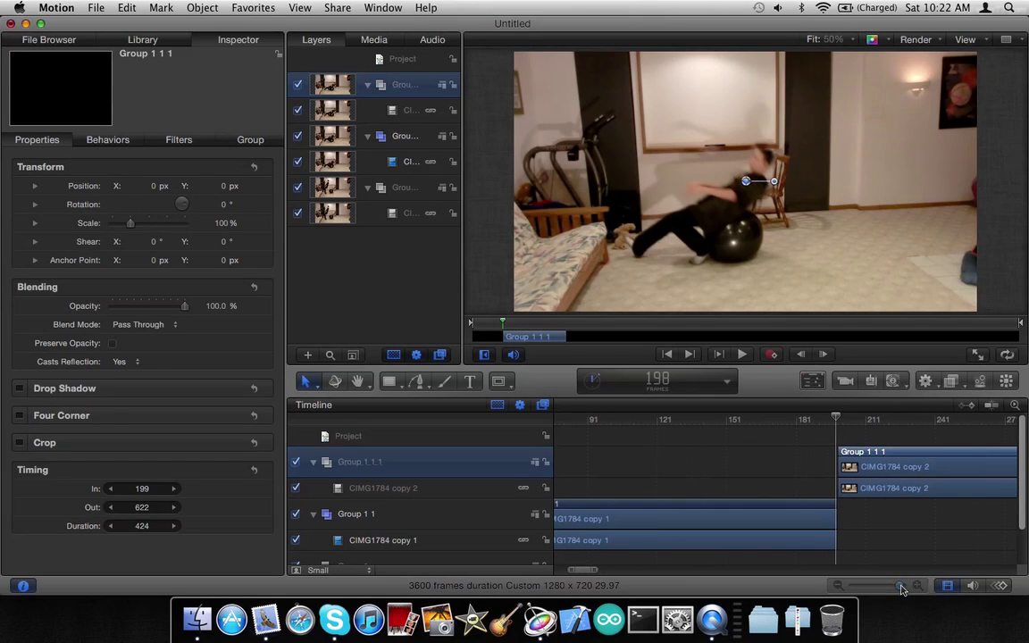
Step: Step through the slowed CIMG1784 copy 1 clip from frame 84 to examine the slow-motion fall
left_click(574, 421)
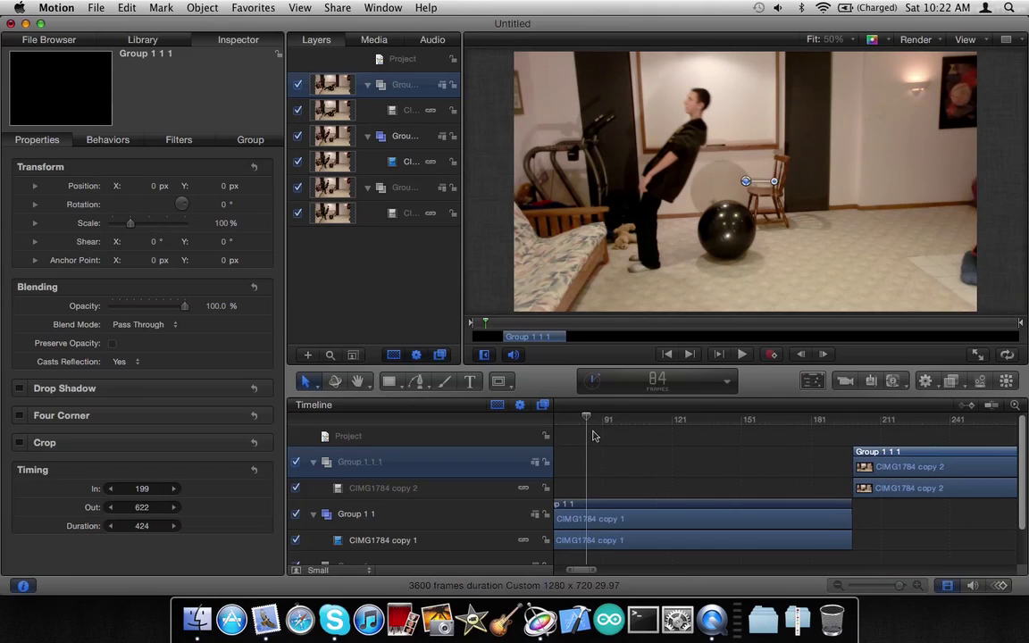
scroll(592, 435, "left", 5)
scroll(592, 435, "down", 2)
scroll(592, 435, "up", 2)
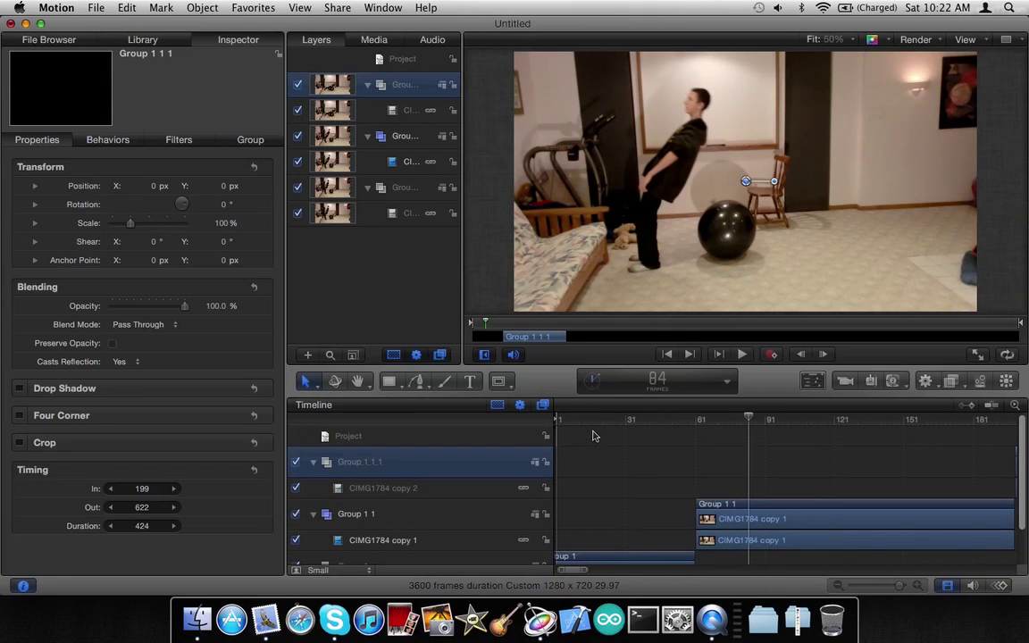
key("Right")
key("Right")
key("Right")
key("Right")
key("Right")
key("Right")
key("Right")
key("Right")
key("Right")
key("Right")
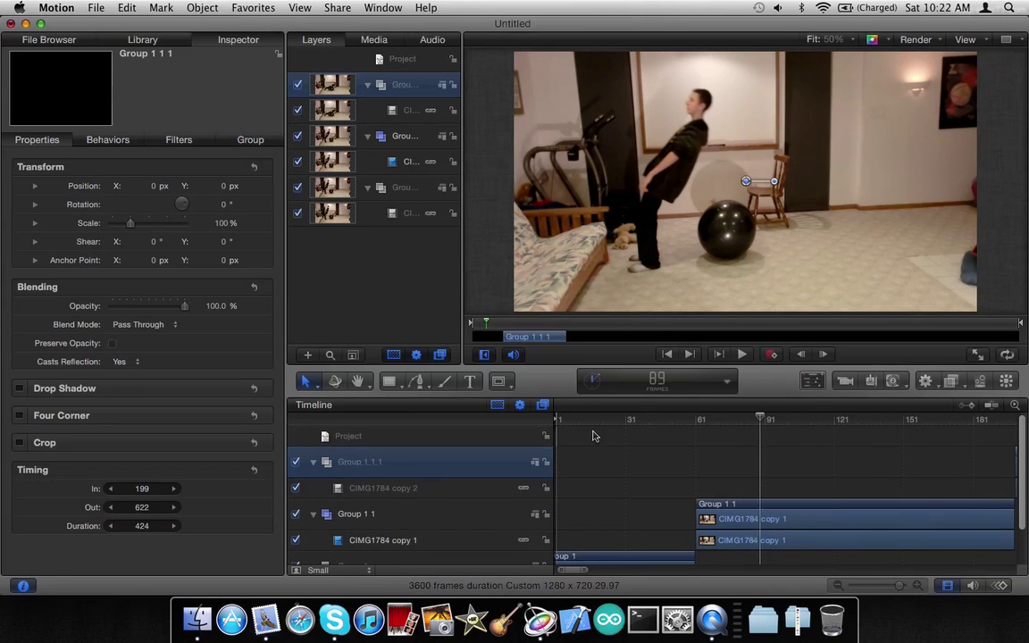
key("Right")
key("Right")
key("Right")
key("Right")
key("Right")
key("Right")
key("Right")
key("Right")
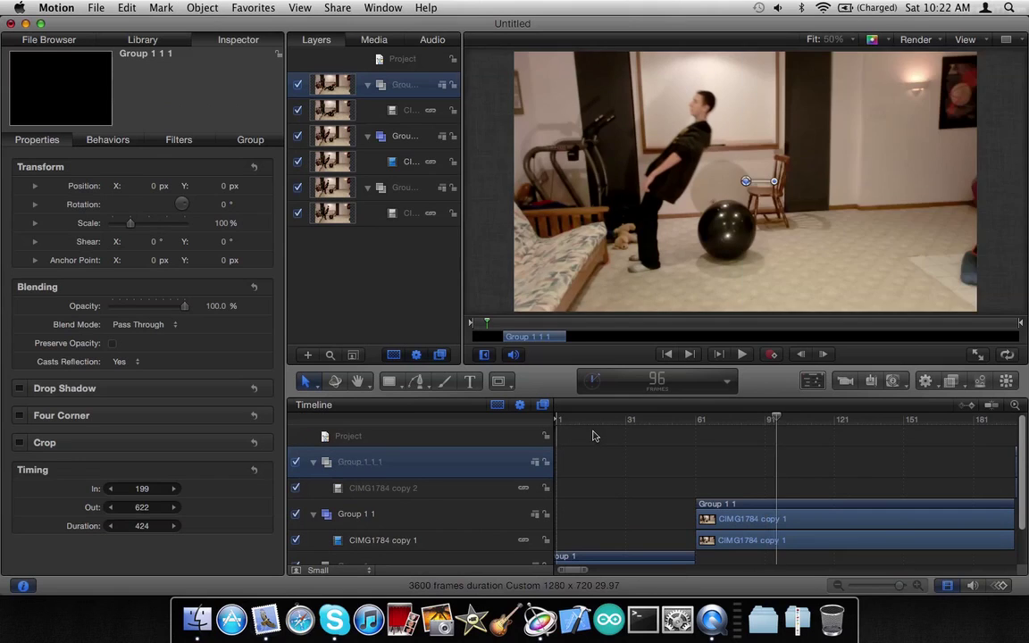
key("Right")
key("Right")
key("Right")
key("Right")
key("Right")
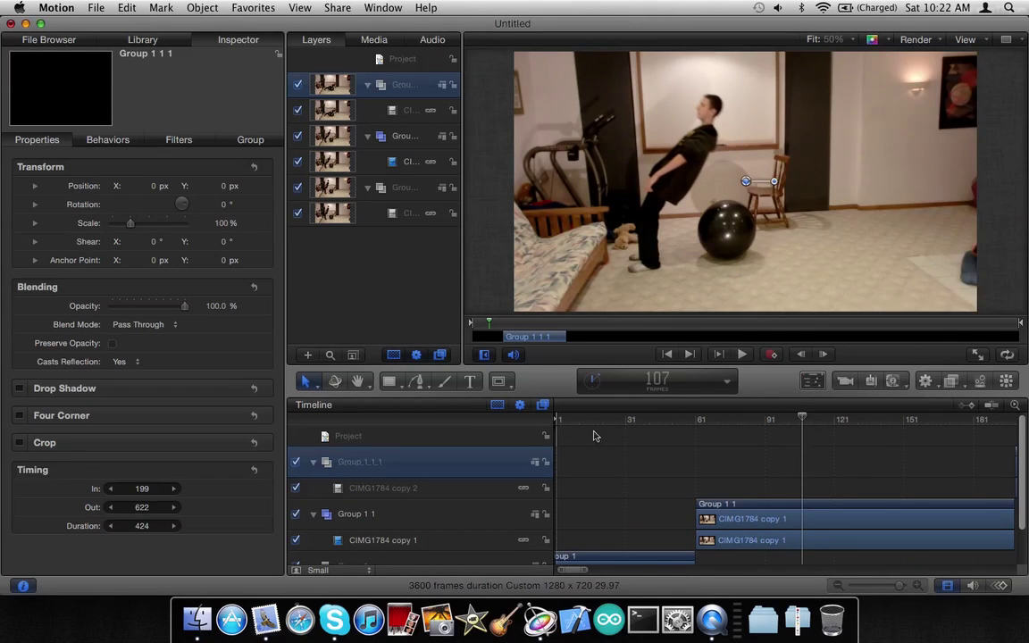
Step: Park the playhead at frame 61, where the slow-motion Group 1 1 begins
left_click(694, 418)
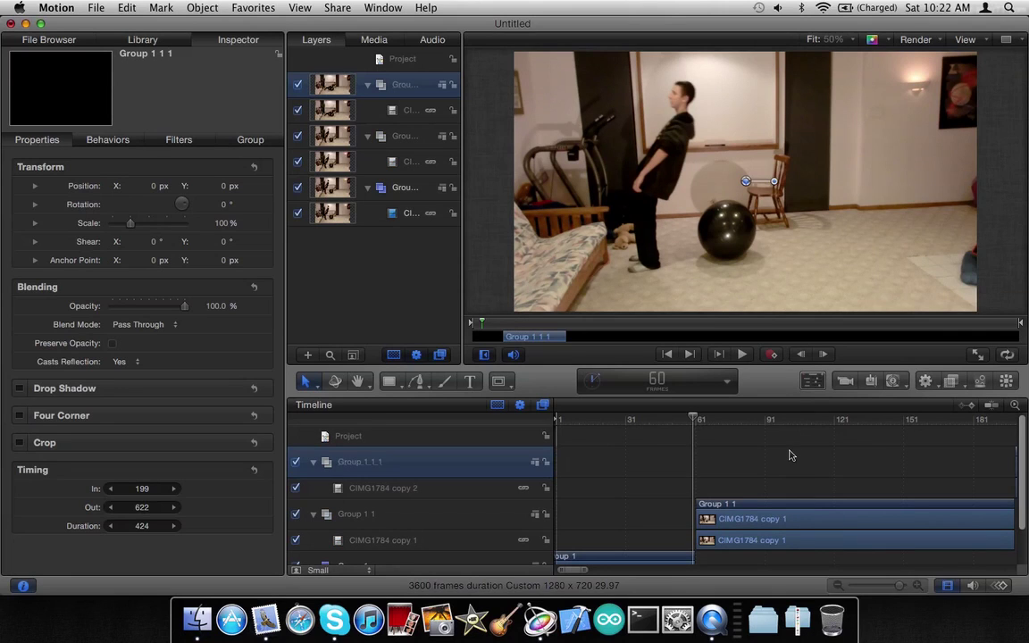
scroll(791, 455, "right", 5)
scroll(789, 456, "left", 3)
scroll(788, 455, "down", 1)
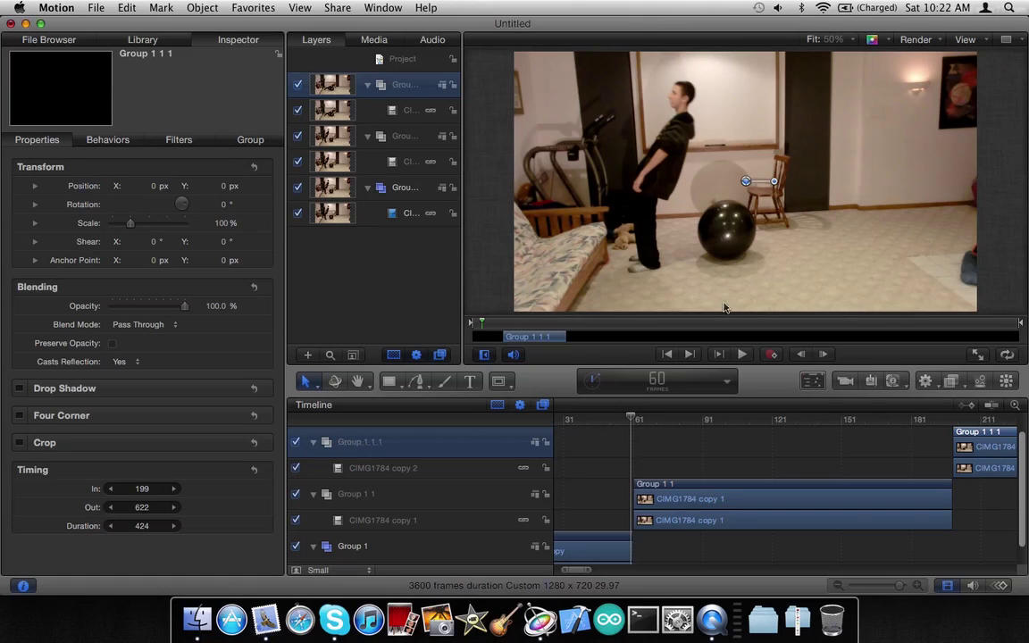
key("Right")
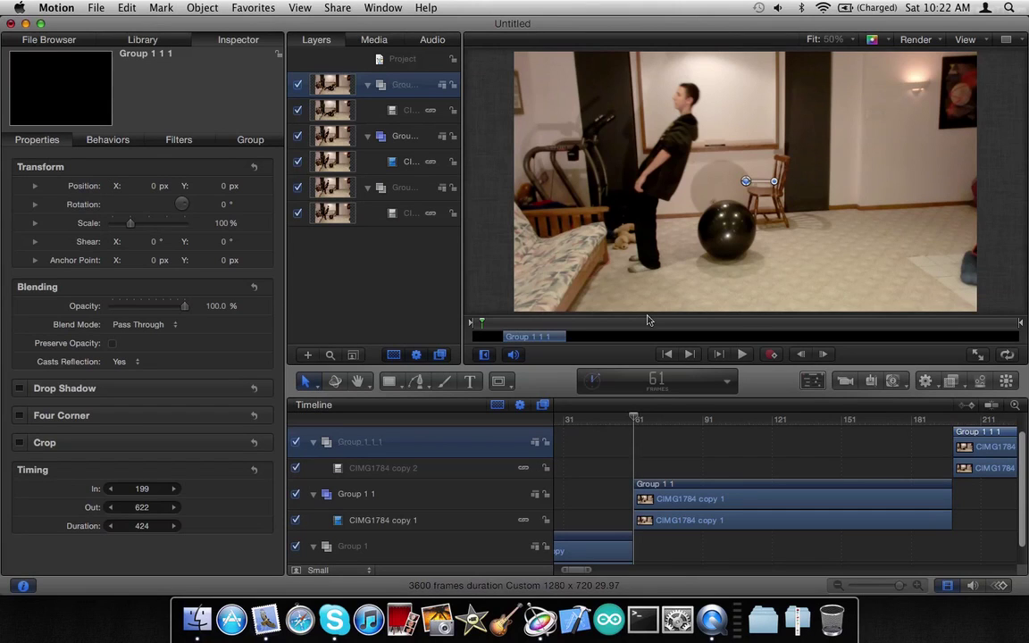
Step: Start a Bezier mask on the CIMG1784 copy 1 clip at frame 61, tracing the back of the man's head down to his neck
scroll(631, 512, "down", 1)
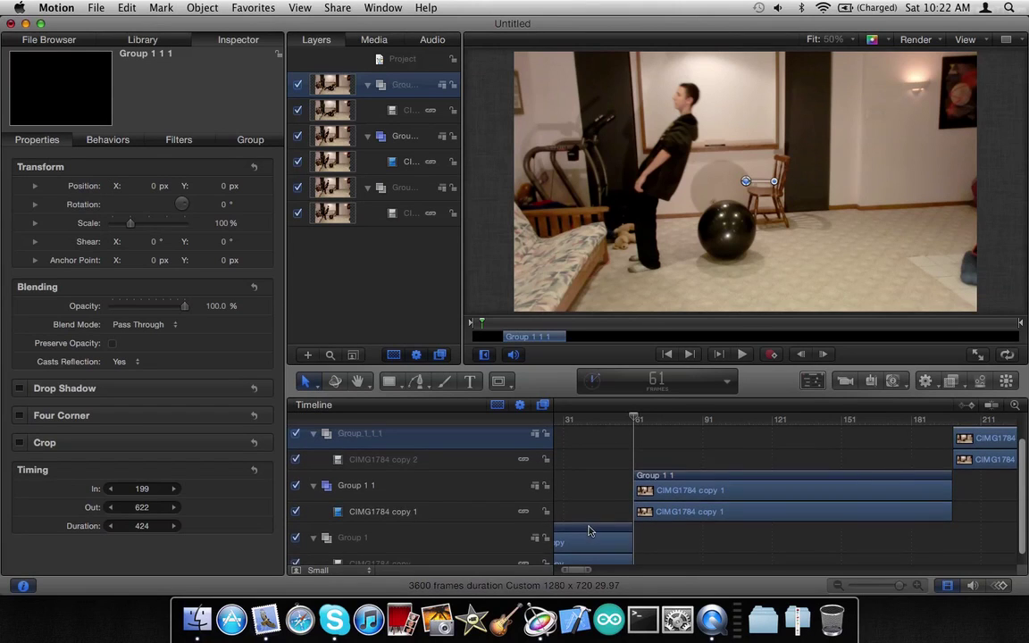
scroll(681, 520, "up", 3)
left_click(681, 521)
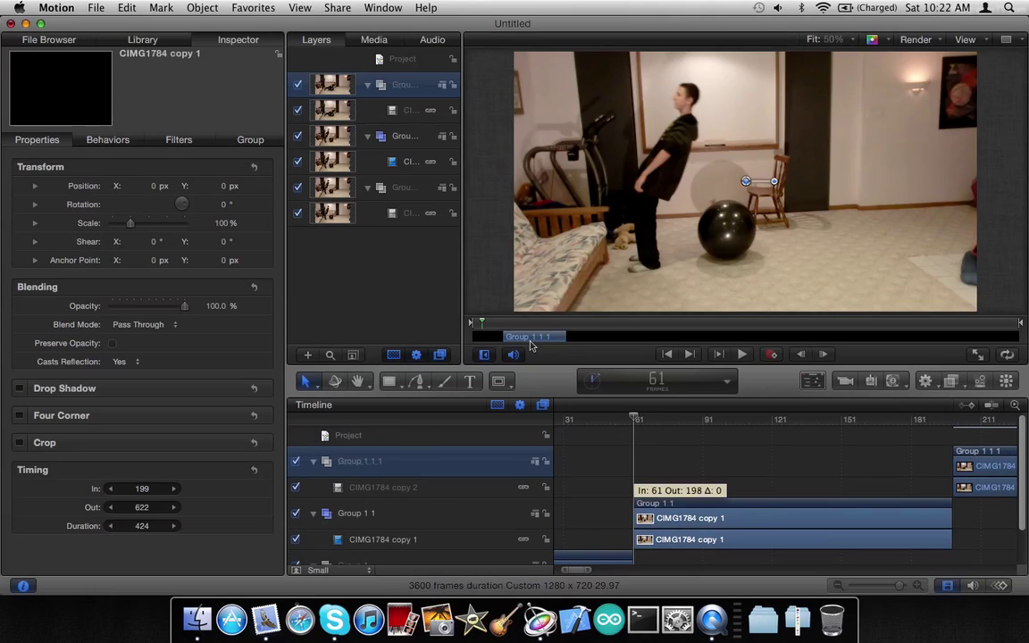
mouse_move(497, 382)
left_mouse_down()
mouse_move(503, 475)
mouse_move(569, 483)
left_mouse_up()
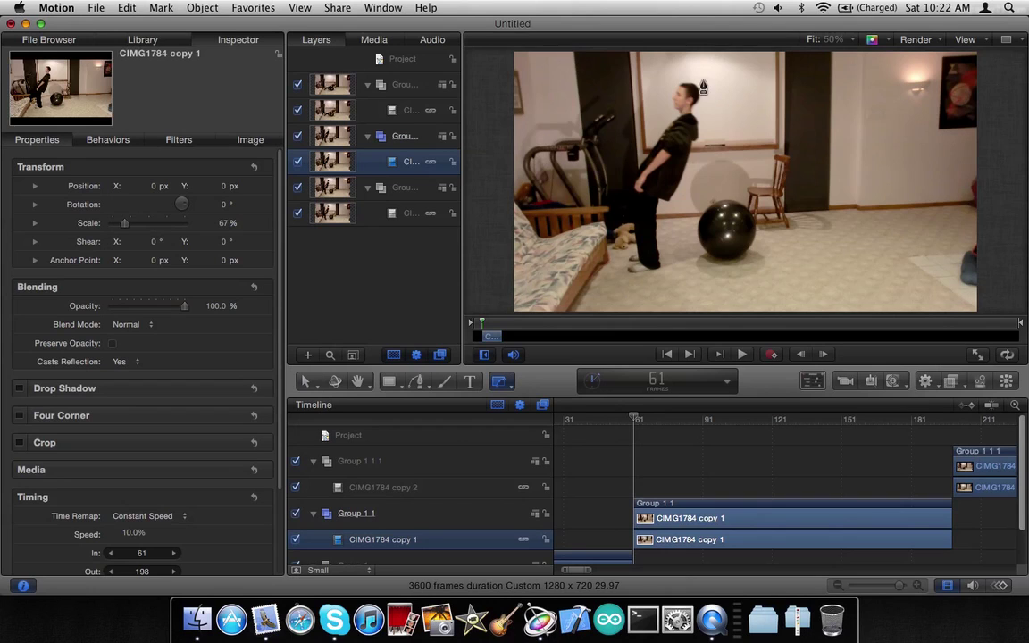
scroll(698, 78, "up", 1)
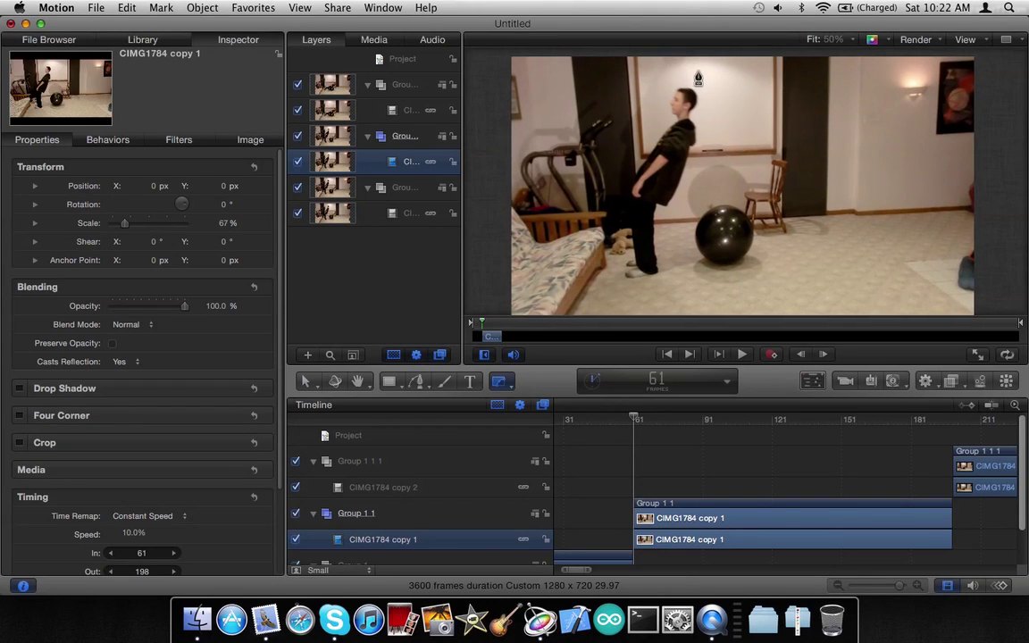
scroll(719, 111, "up", 5)
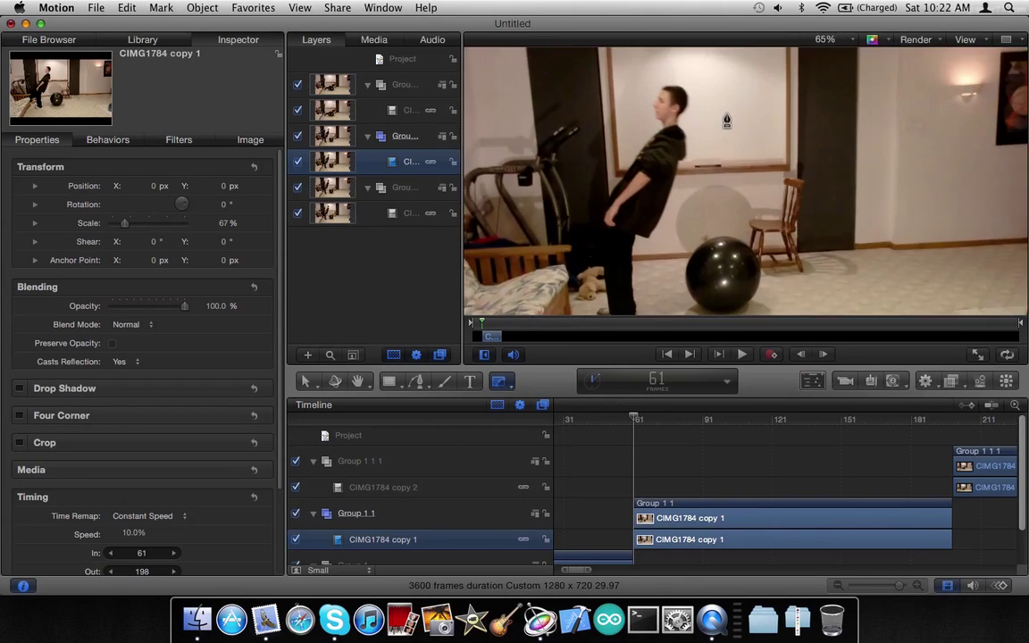
left_click(658, 66)
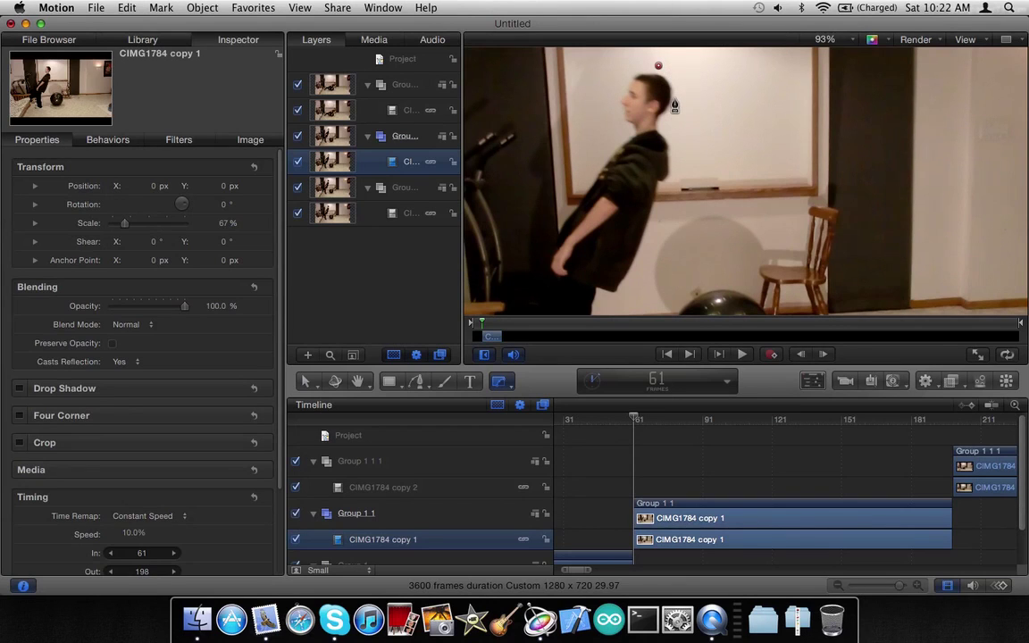
left_click(676, 76)
left_click(678, 91)
left_click(673, 116)
left_click(663, 124)
Step: Continue the mask path from the neck down along the man's back to his waist
left_click(675, 149)
left_click(674, 182)
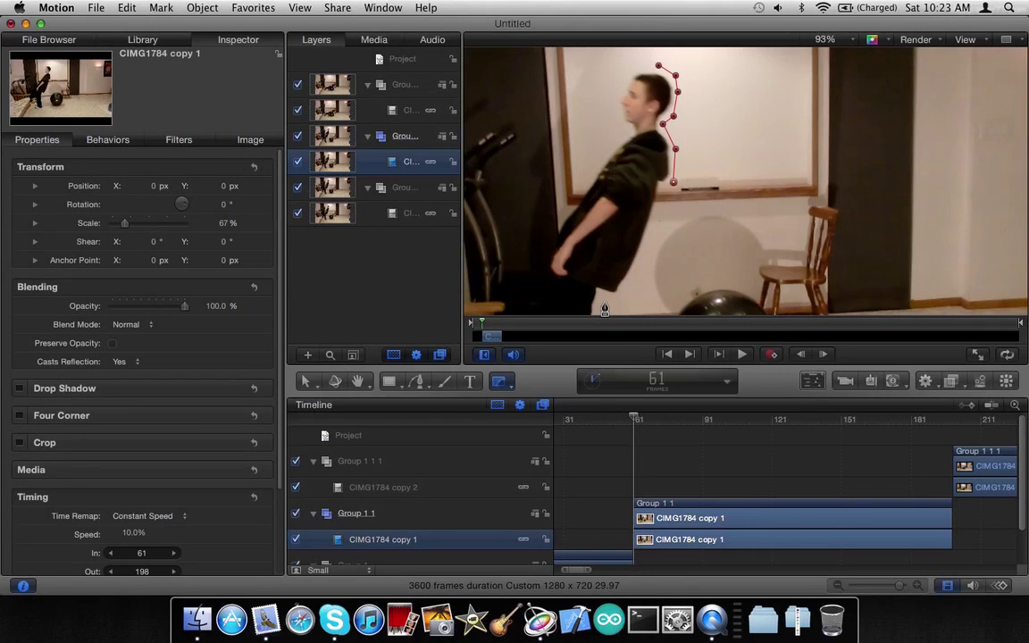
left_click(662, 217)
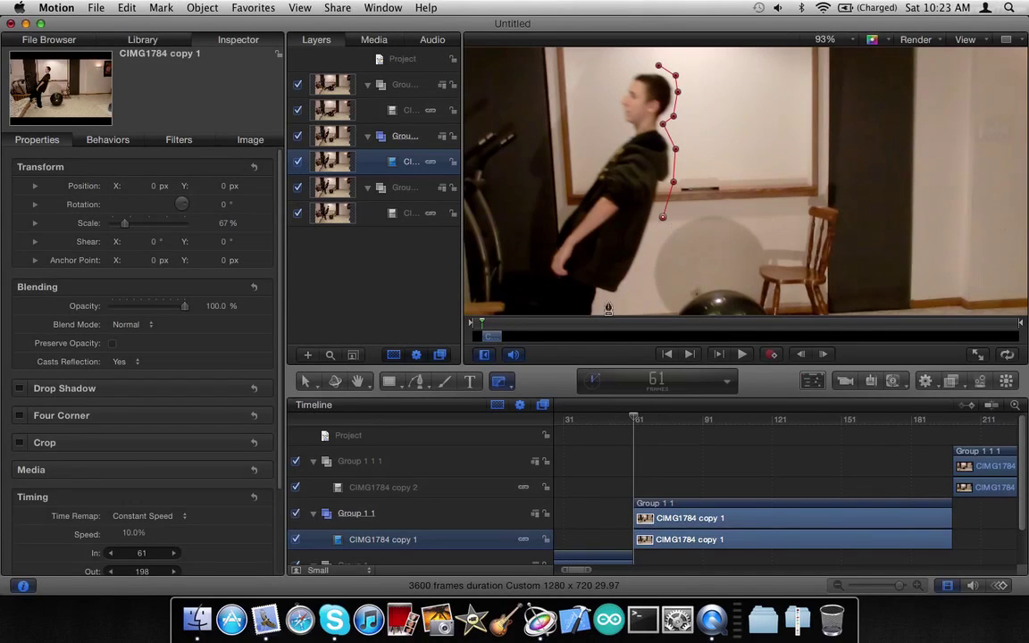
left_click(646, 248)
key("Escape")
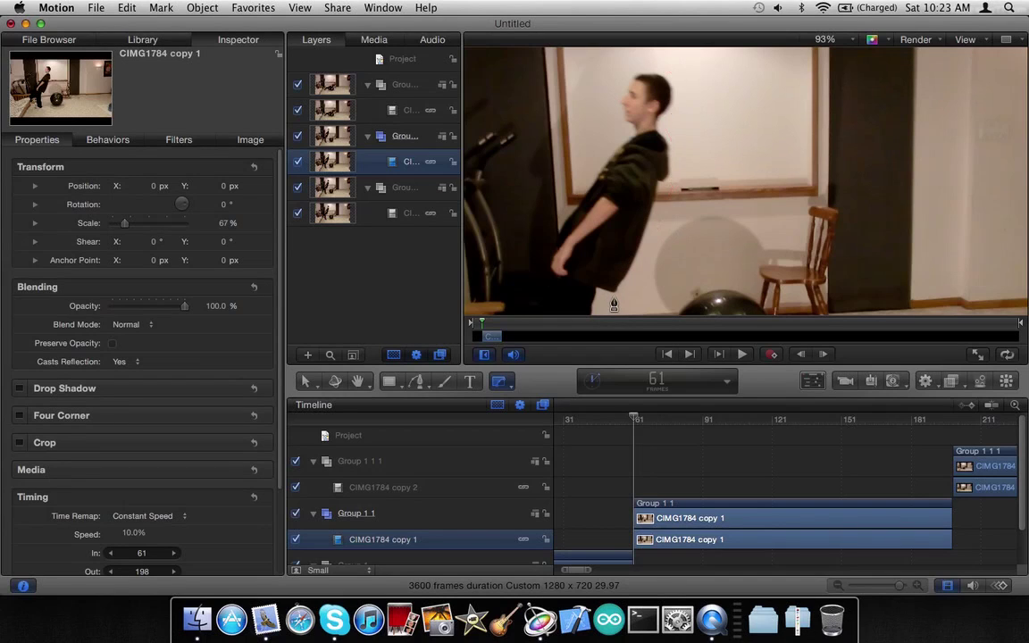
key("super+z")
left_click(624, 296)
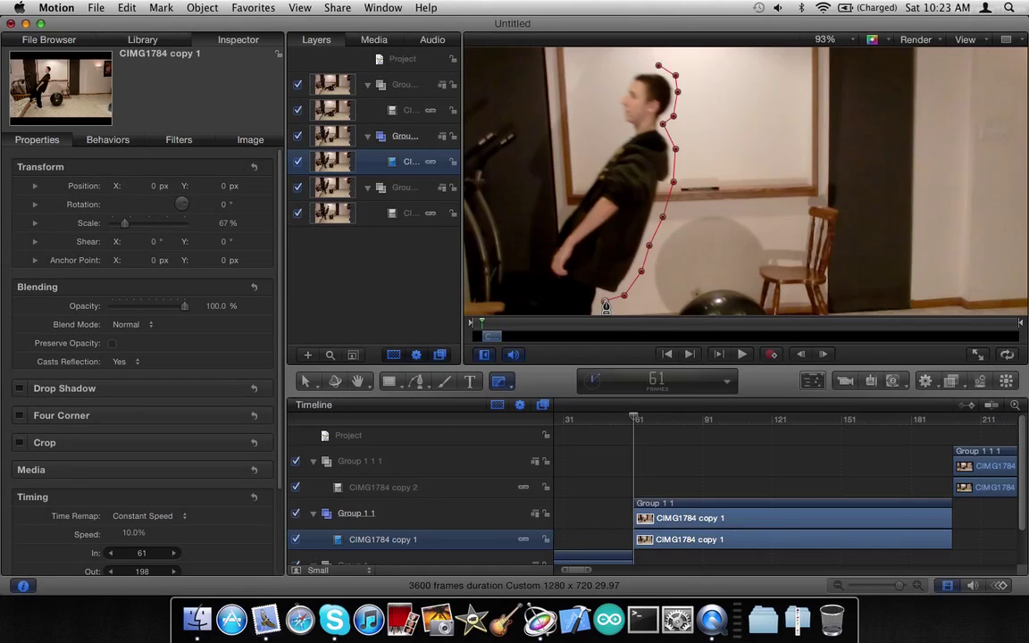
Step: Extend the mask path down behind the legs and around the outside of the man's side of the frame, closing it at his head
scroll(605, 307, "down", 3)
scroll(605, 307, "down", 2)
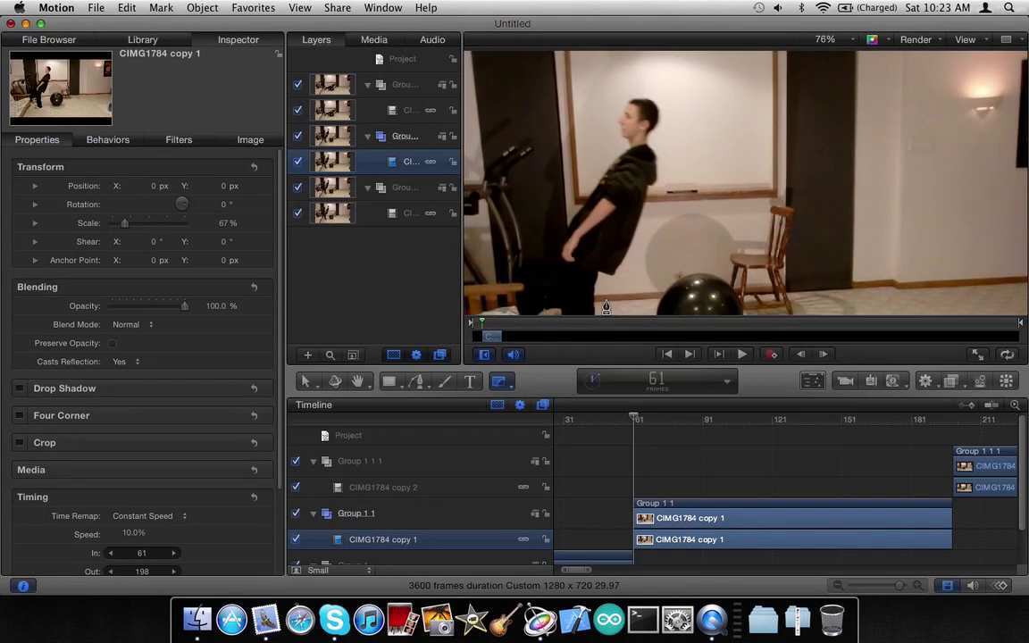
scroll(605, 307, "down", 2)
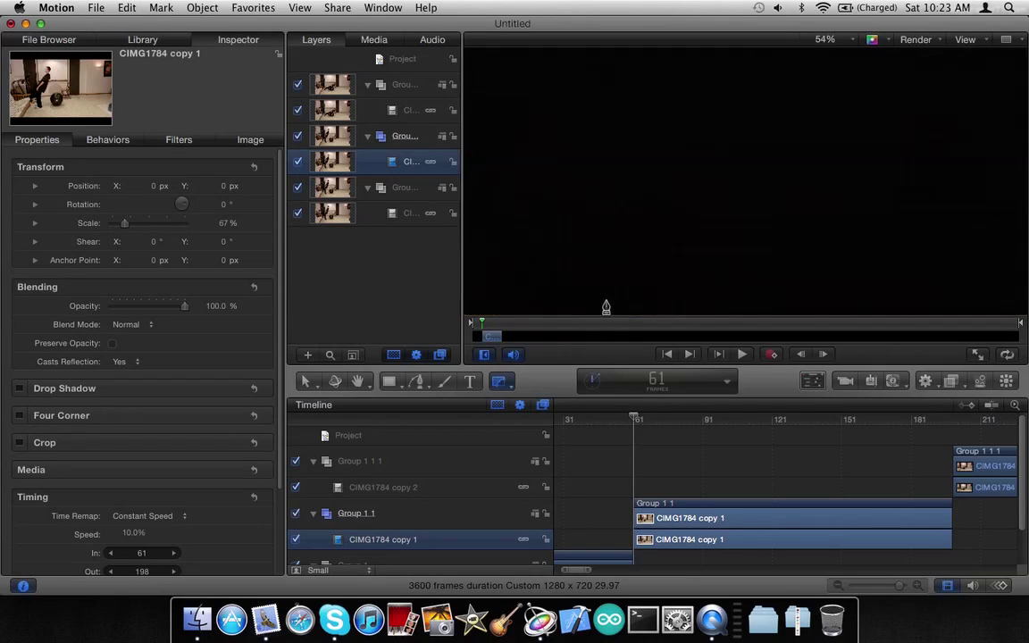
scroll(606, 307, "down", 3)
scroll(606, 307, "down", 3)
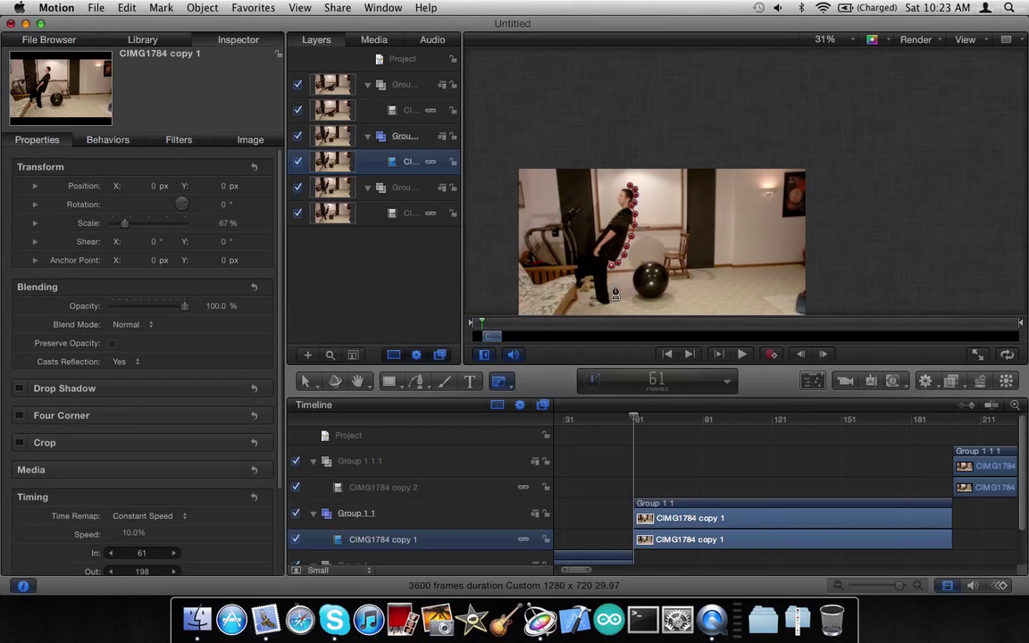
left_click(615, 278)
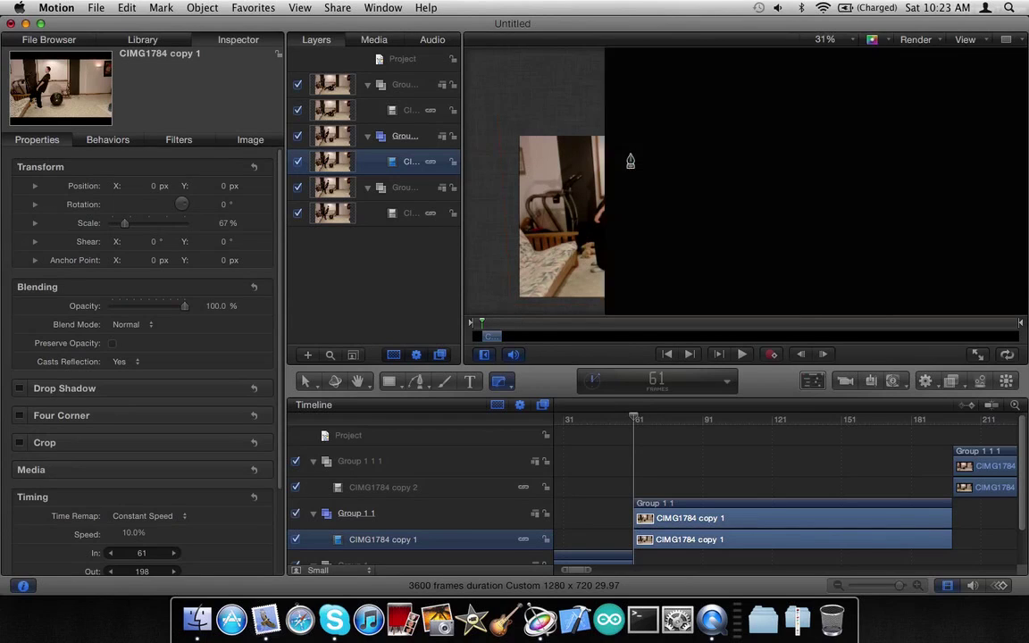
left_click(618, 104)
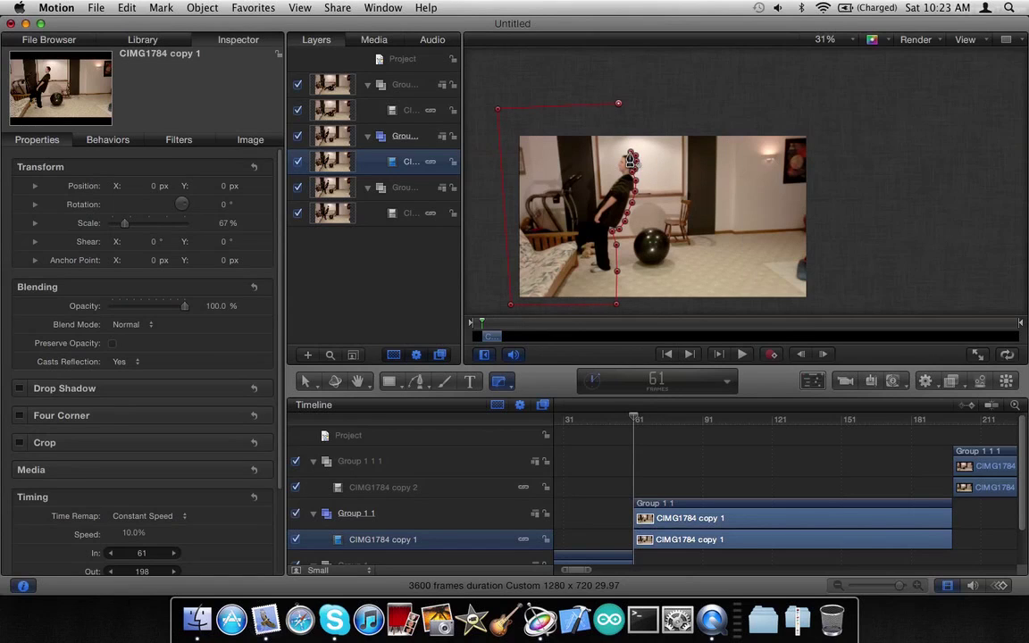
left_click(630, 157)
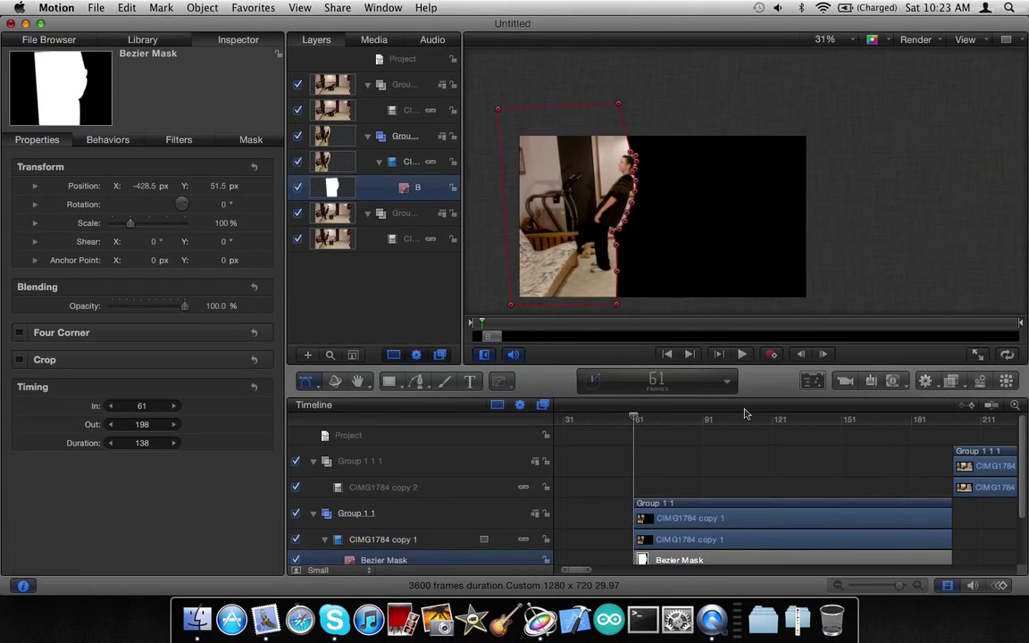
Step: Set the Bezier Mask's feather to 7
left_click(812, 381)
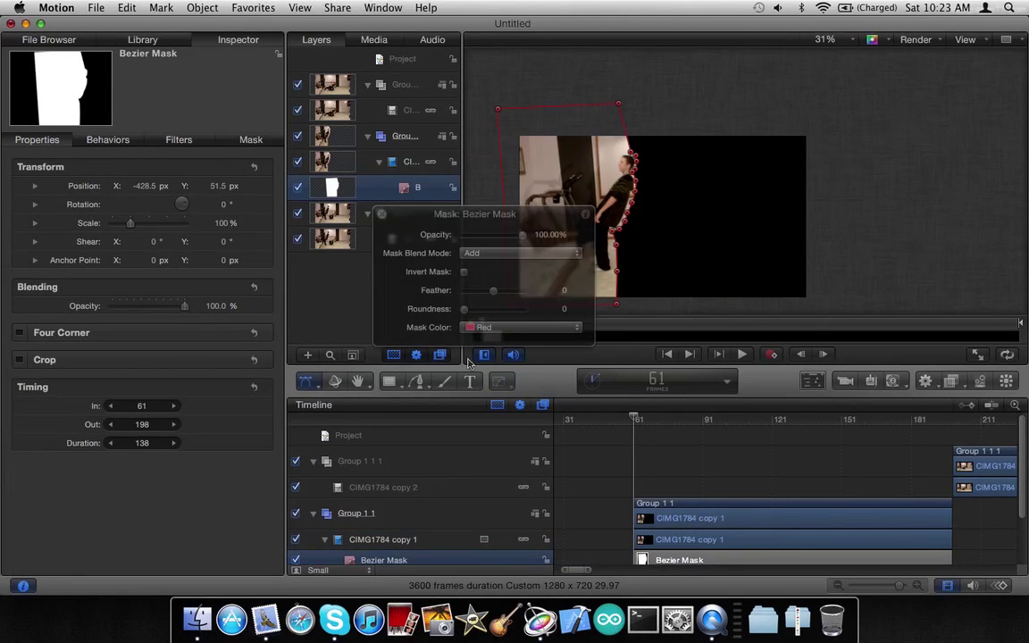
left_click_drag(498, 301, 496, 297)
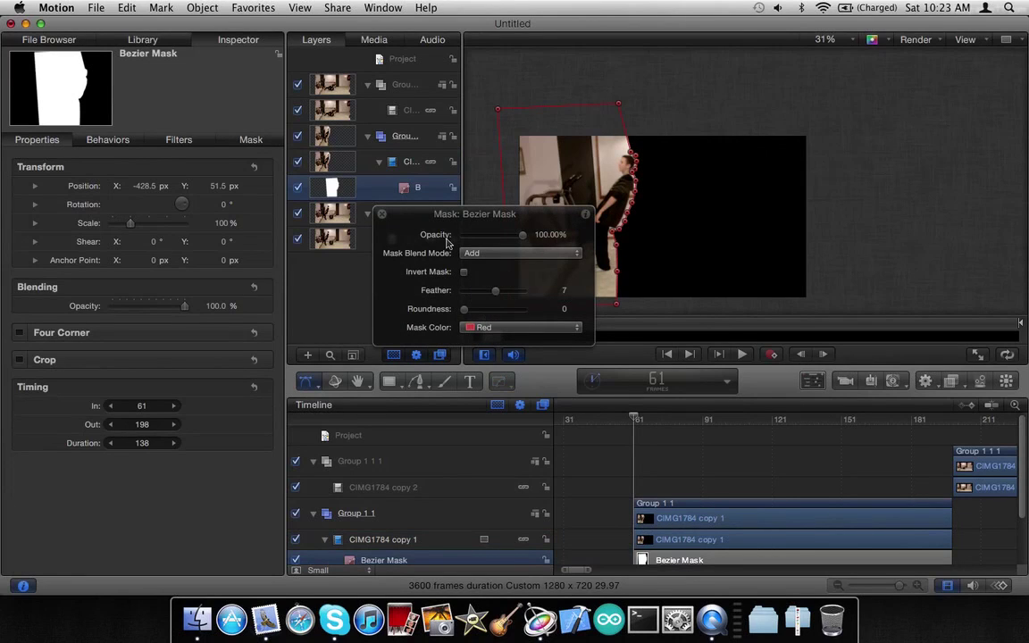
left_click(381, 215)
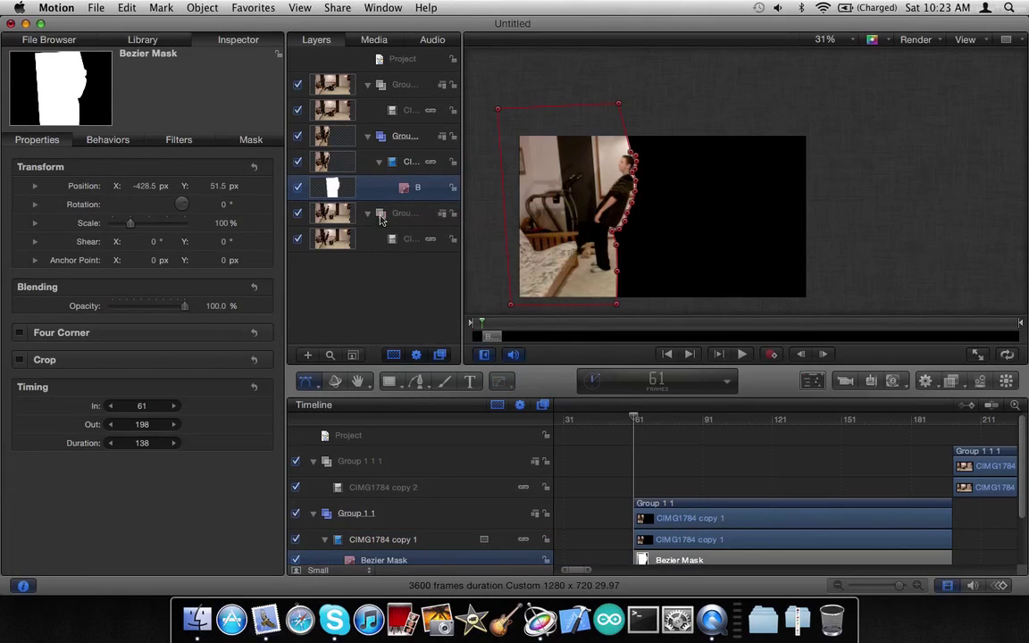
Step: Scrub through the masked slow-motion clip up to frame 198 to check how the falling man fits the mask
left_click(674, 425)
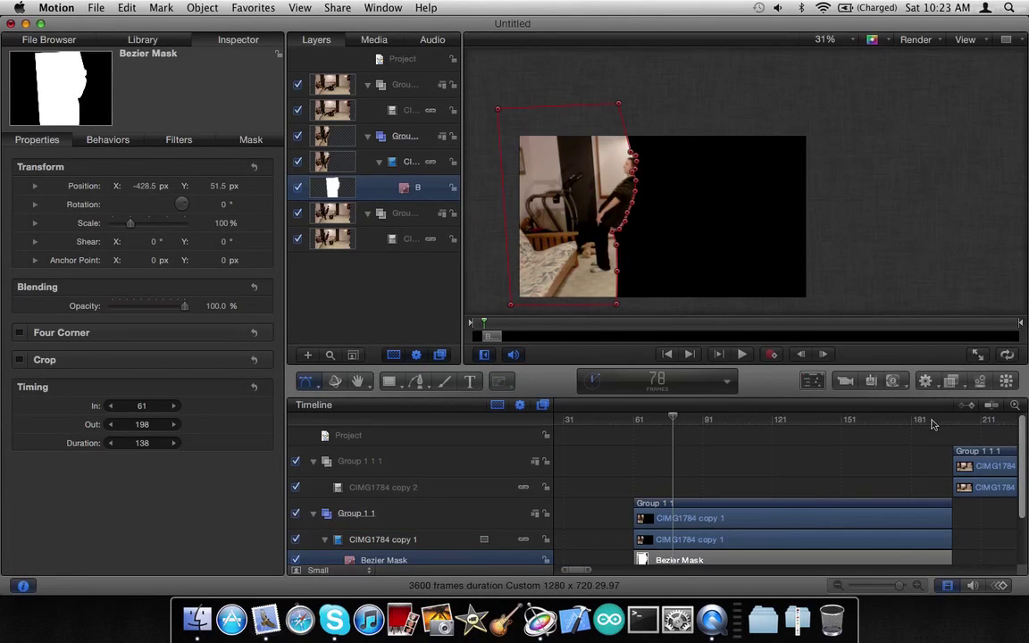
left_click(945, 422)
left_click(951, 425)
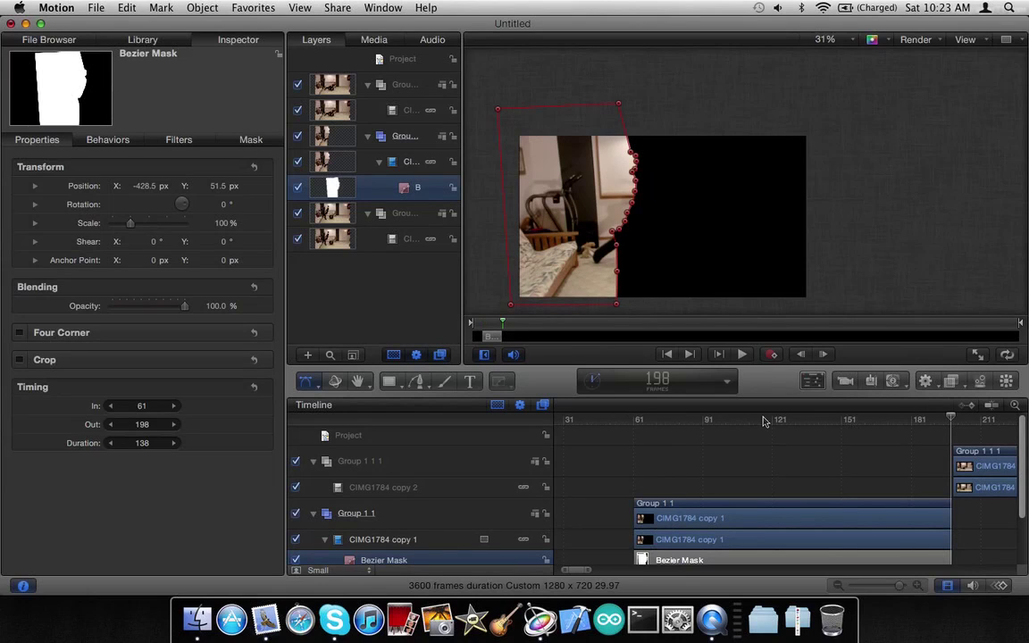
key("Left")
key("Left")
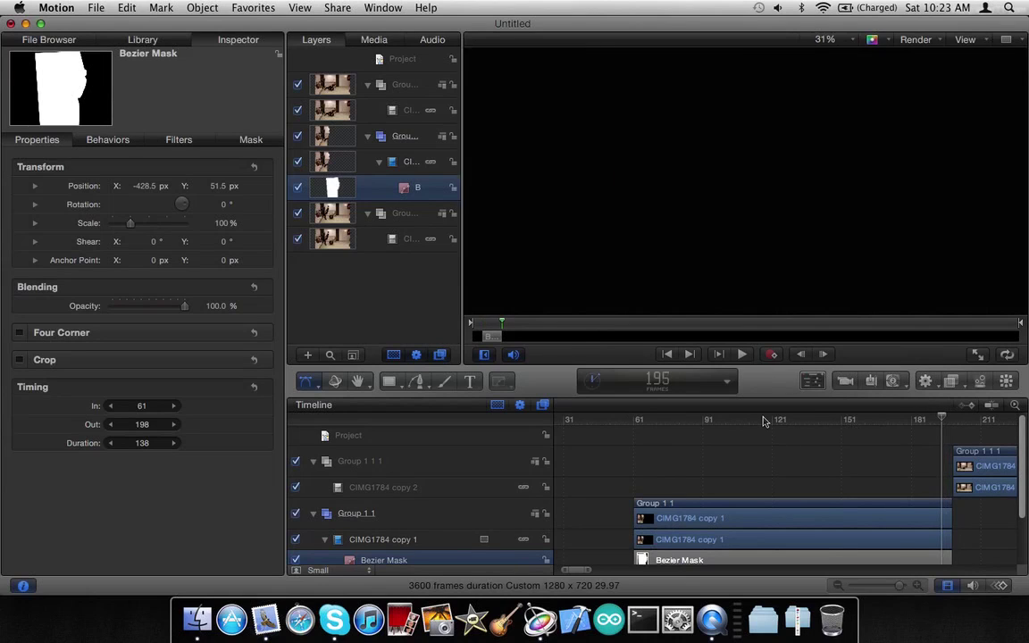
left_click(764, 420)
left_click_drag(747, 421, 715, 418)
left_click(942, 219)
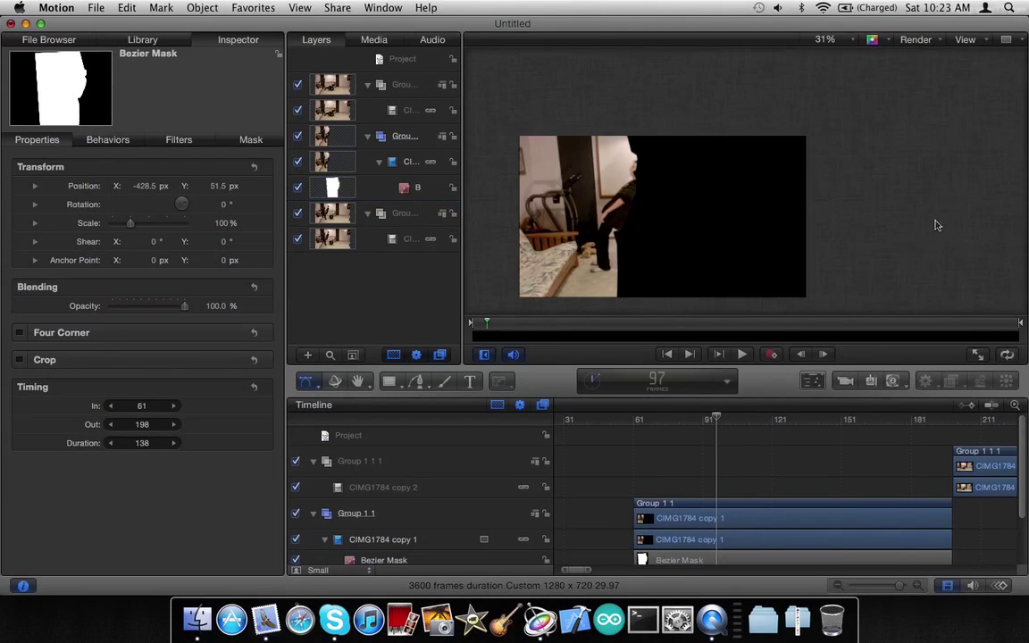
Step: Add CIMG1783.MOV from the Desktop to Group 1, beneath the masked clip, starting at frame 62
left_click(637, 421)
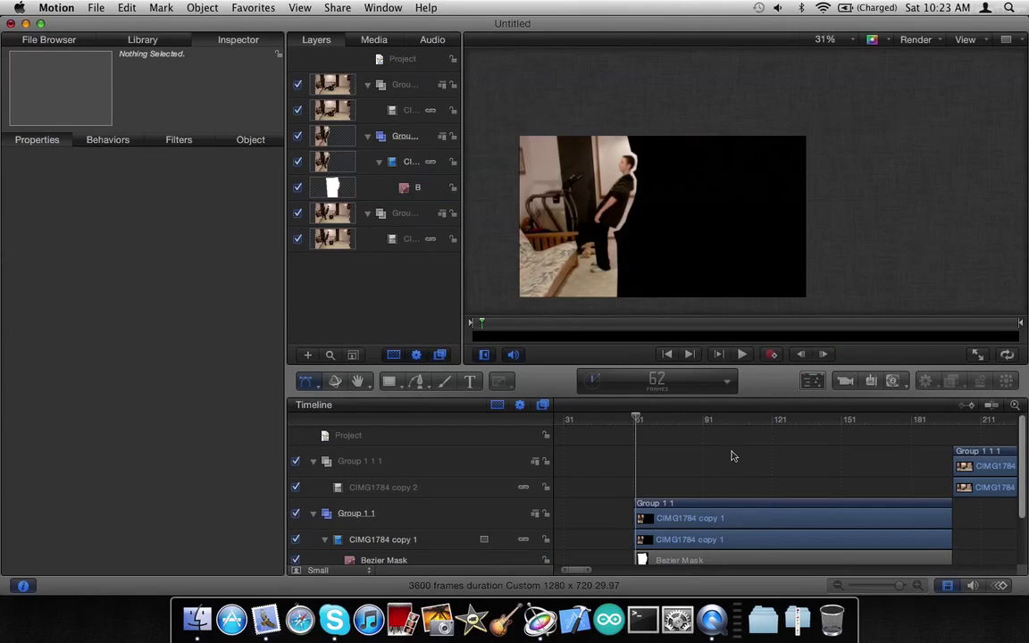
scroll(730, 456, "down", 3)
scroll(731, 456, "left", 2)
scroll(723, 449, "up", 2)
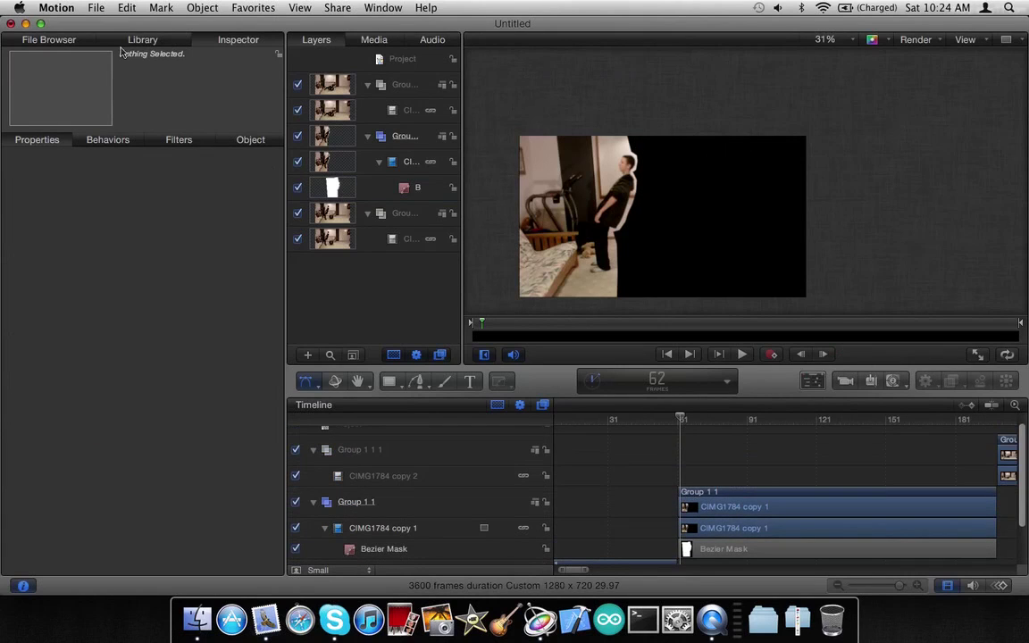
left_click(76, 40)
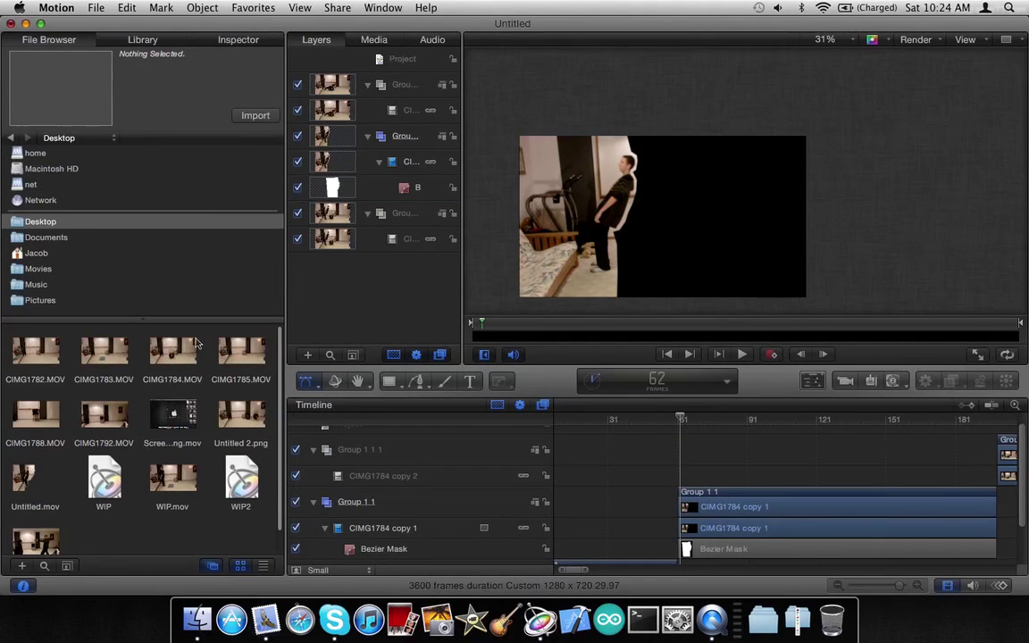
left_click(177, 350)
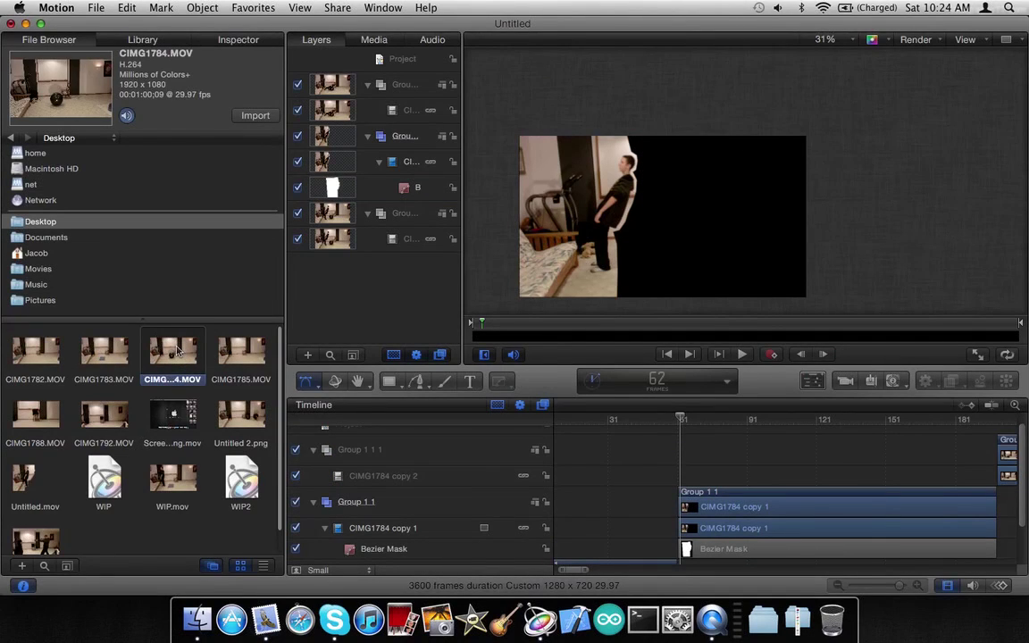
left_click(125, 354)
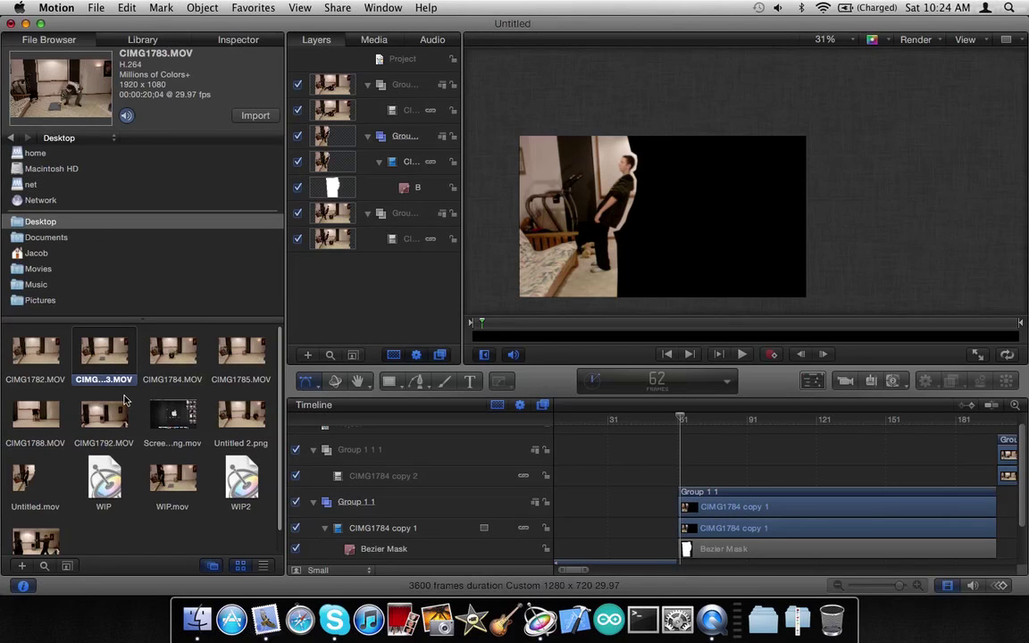
scroll(109, 353, "down", 1)
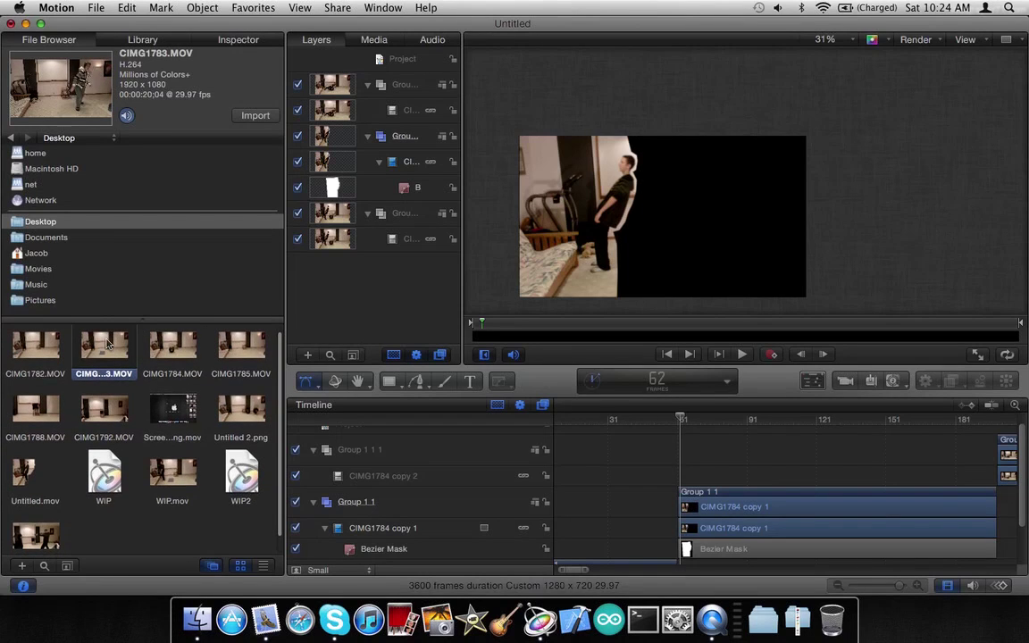
left_click_drag(107, 341, 407, 257)
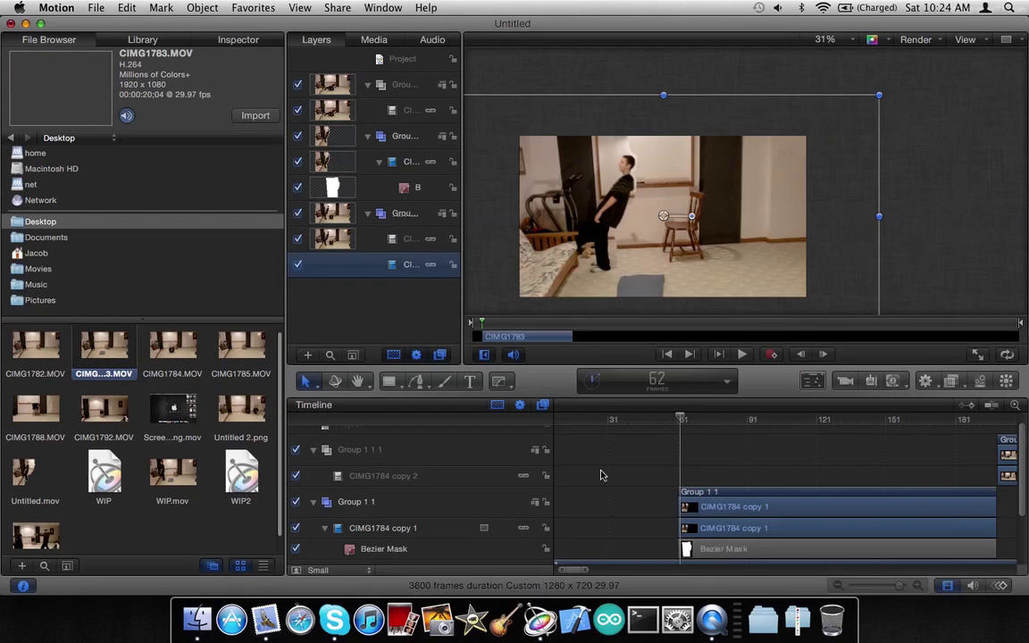
Step: Set the CIMG1783 background clip's scale to 67%
scroll(838, 525, "down", 5)
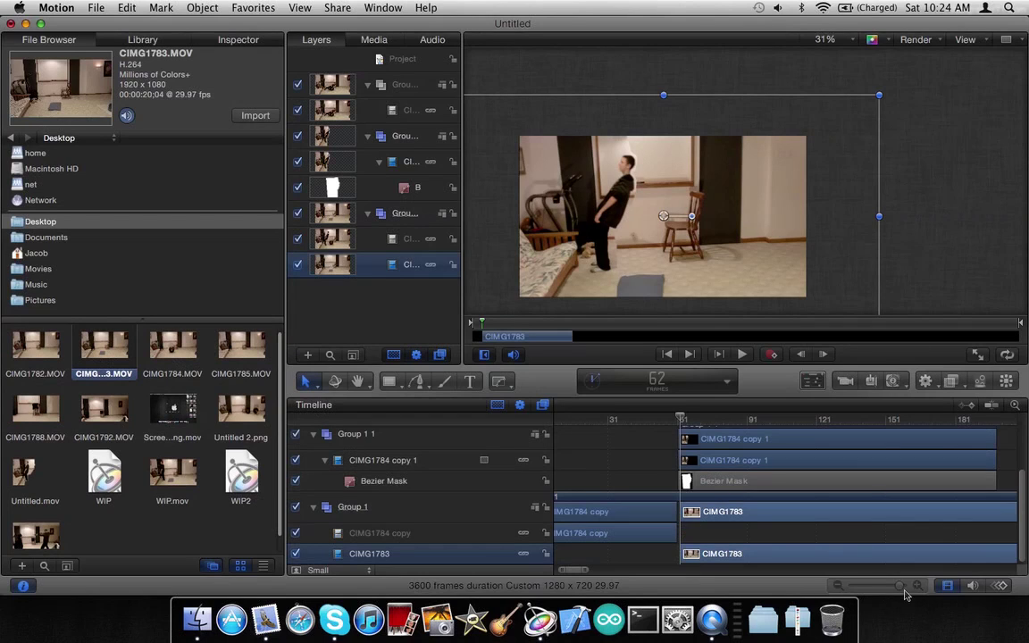
scroll(862, 513, "right", 2)
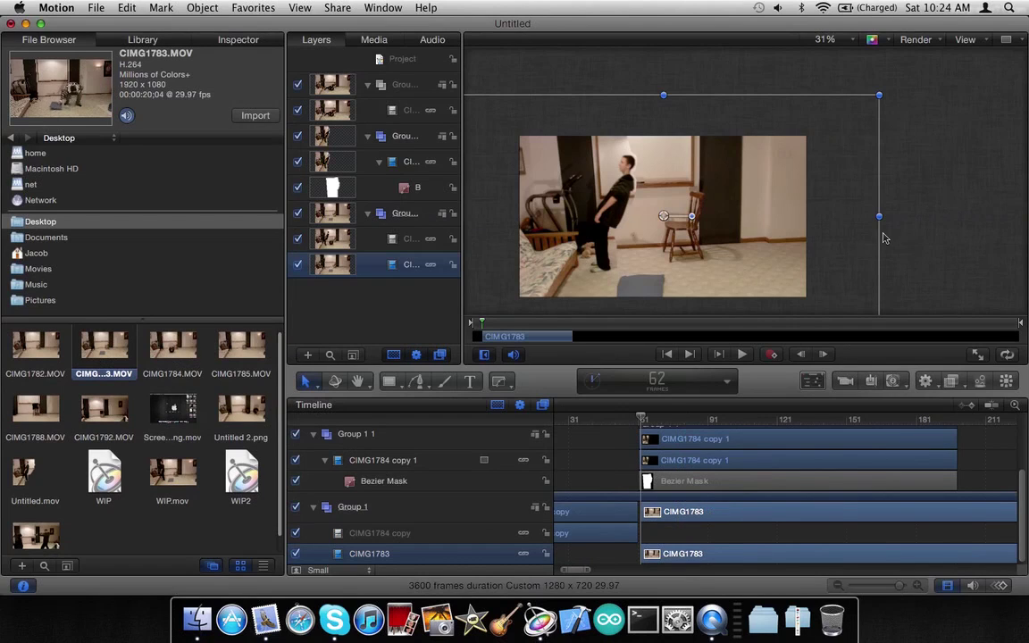
left_click(966, 448)
left_click(694, 520)
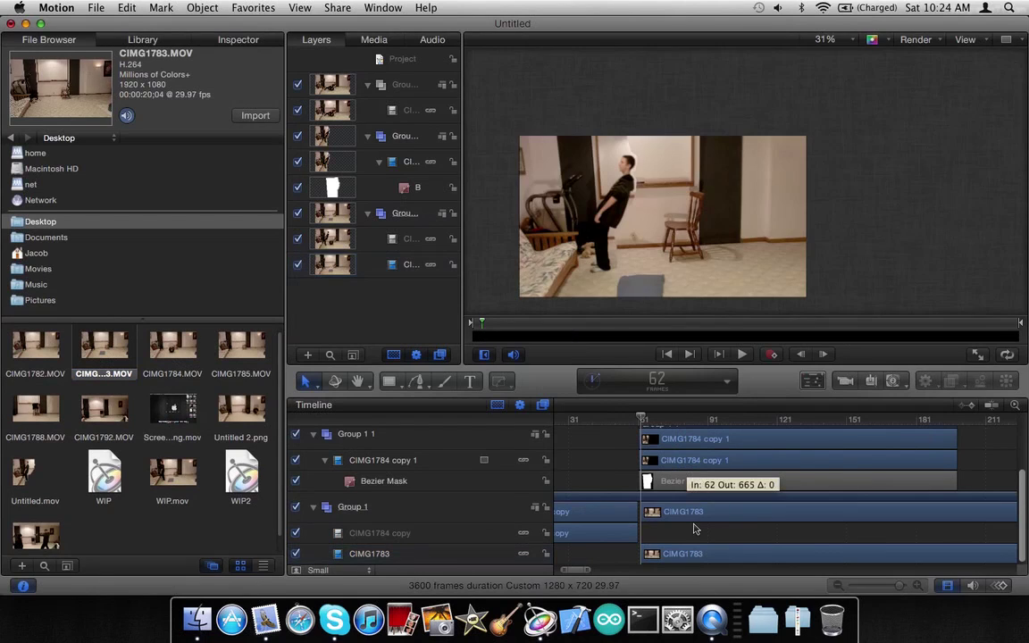
left_click(249, 41)
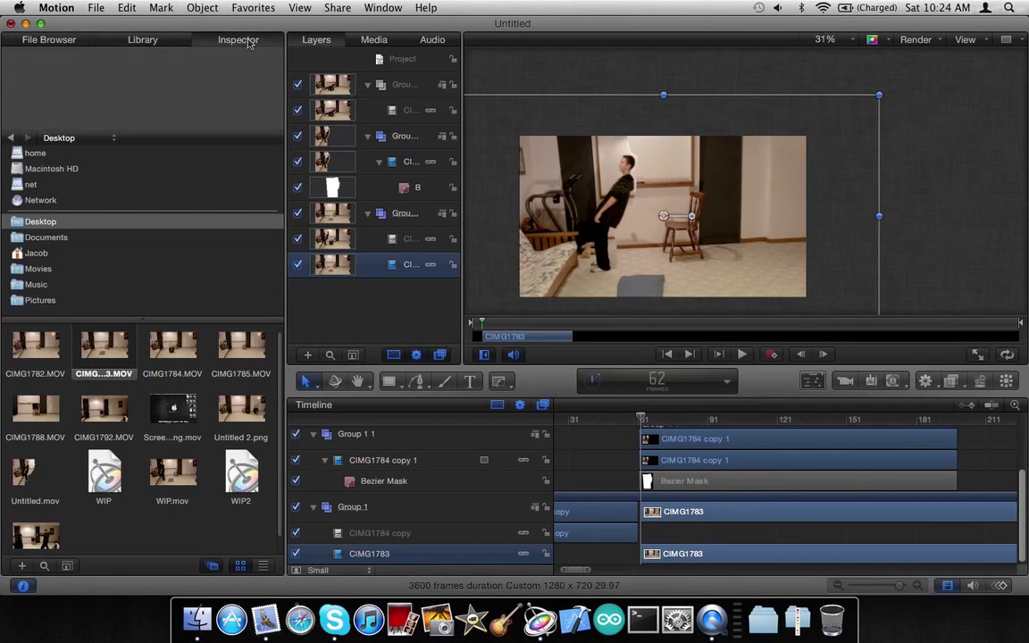
left_click(45, 141)
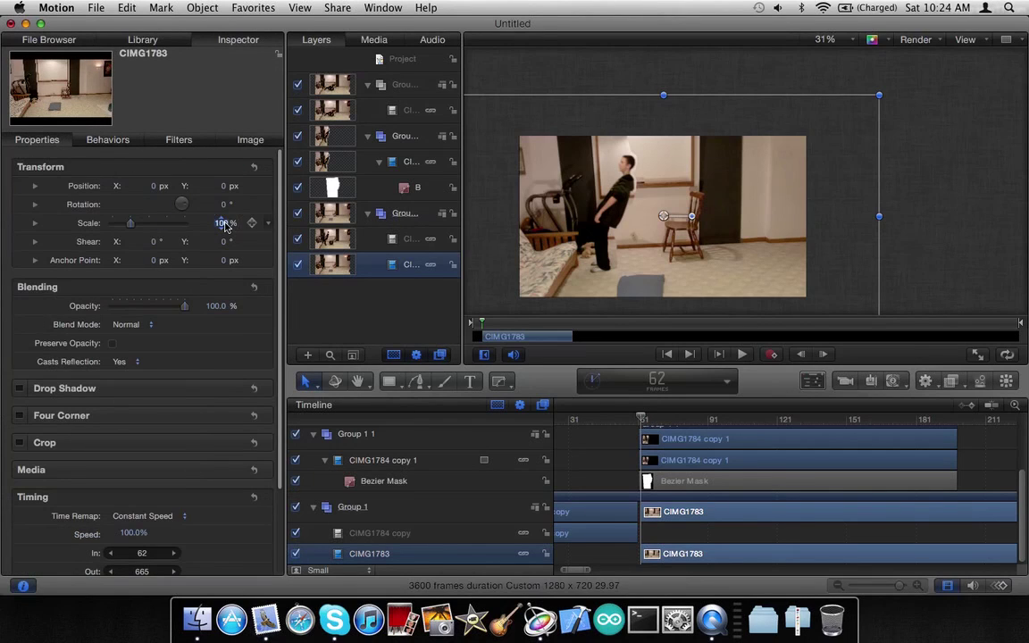
type("67")
key("Return")
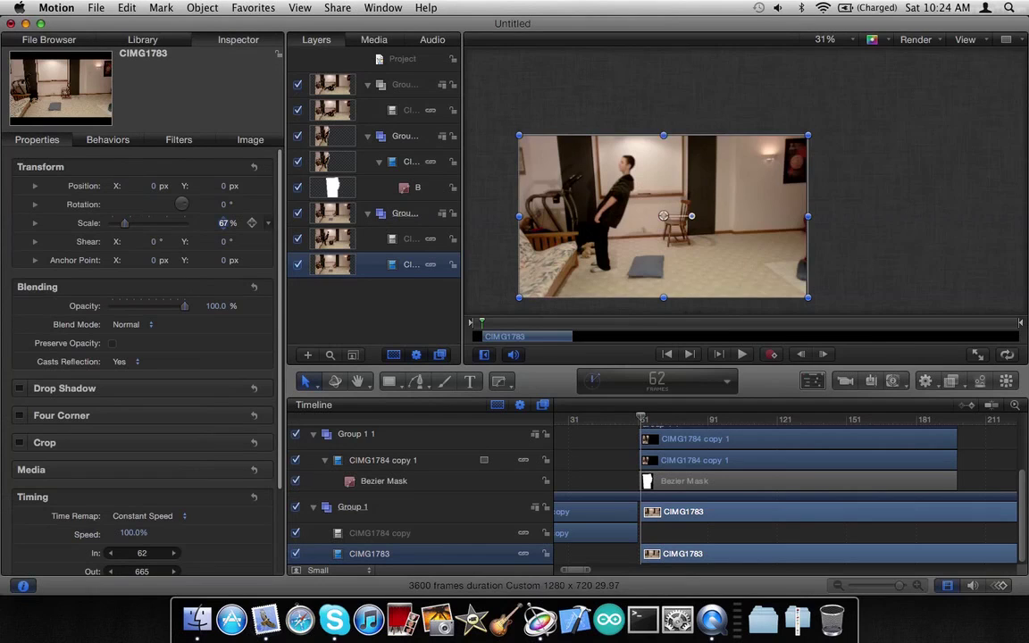
Step: Scrub the composite from frame 68 to frame 189 to check the masked fall against the CIMG1783 background
left_click(903, 222)
left_click(654, 421)
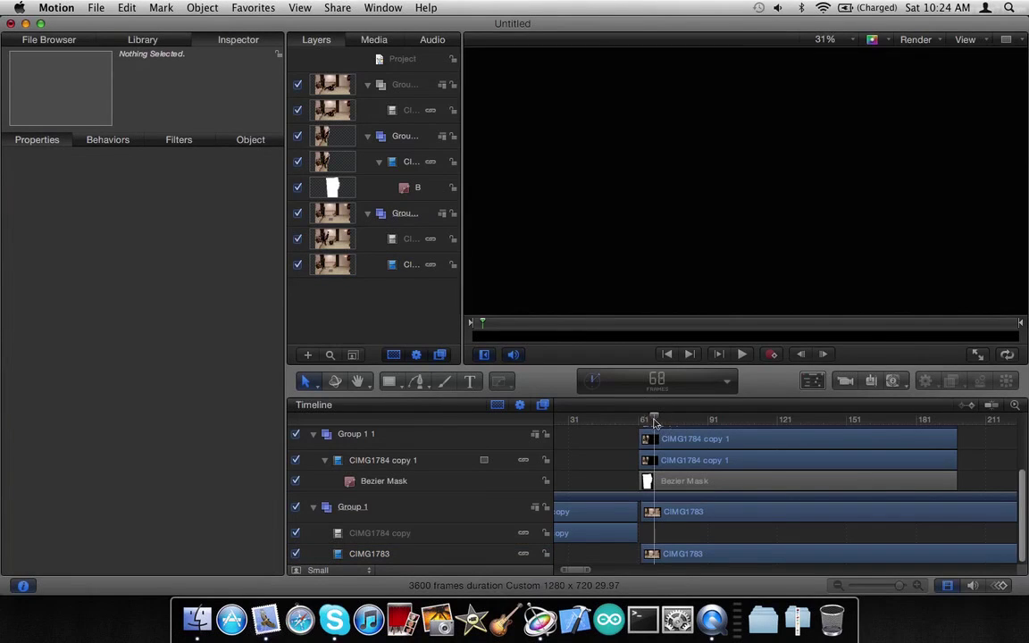
left_click_drag(676, 422, 935, 422)
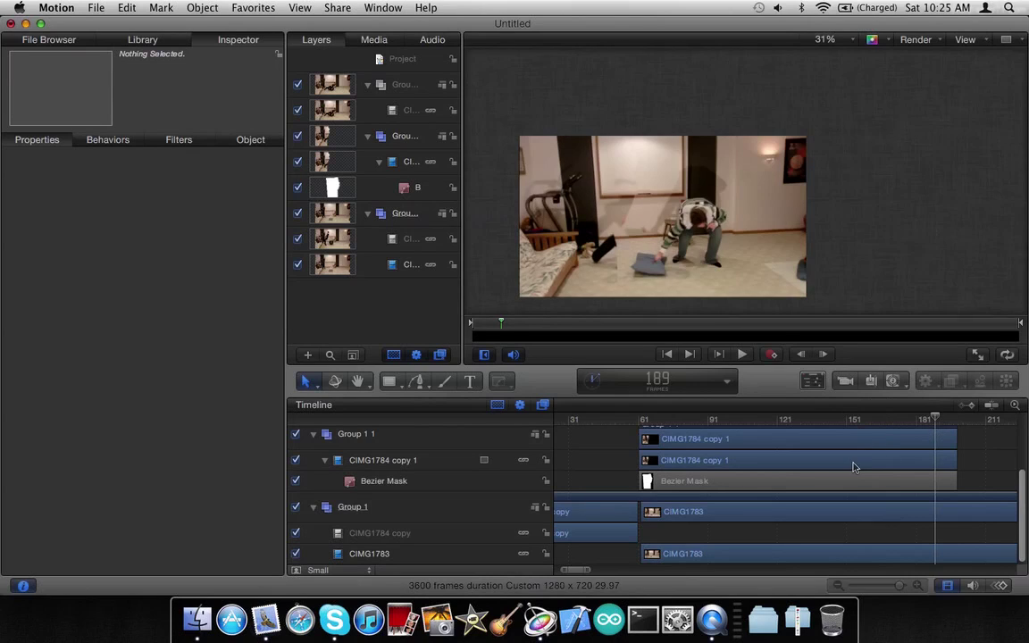
Step: Minimize the project window, play the start of WIP.mov from the desktop in QuickTime Player, and close the movie
left_click(25, 24)
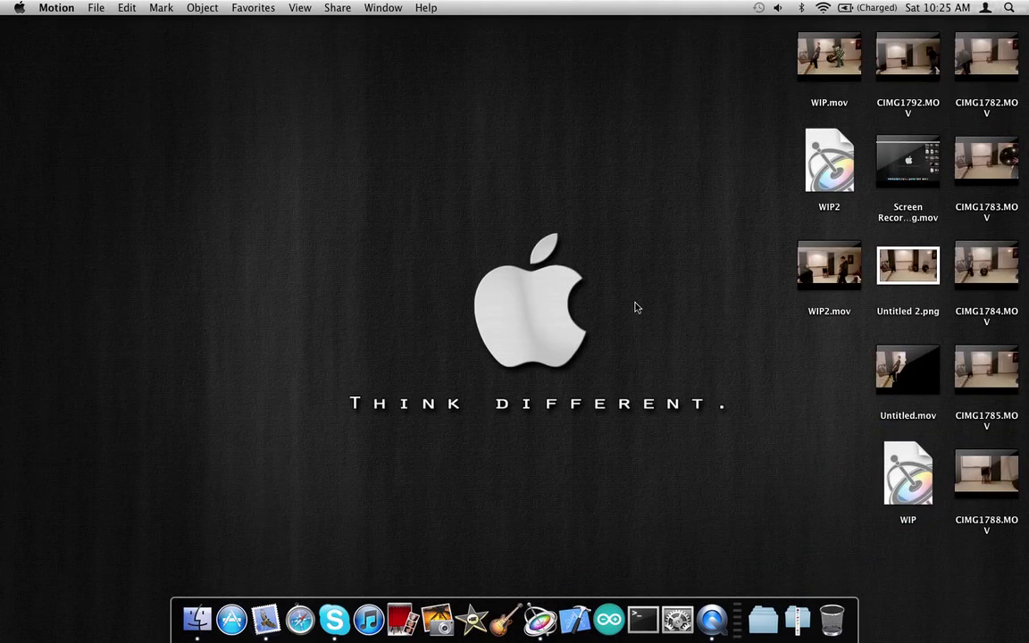
left_click(854, 63)
double_click(854, 62)
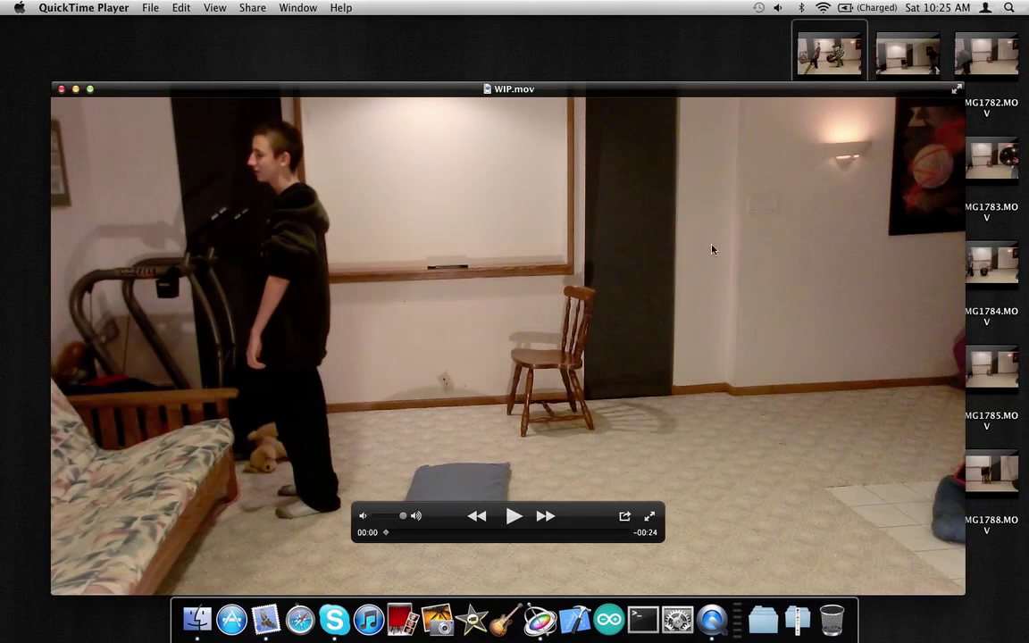
key("space")
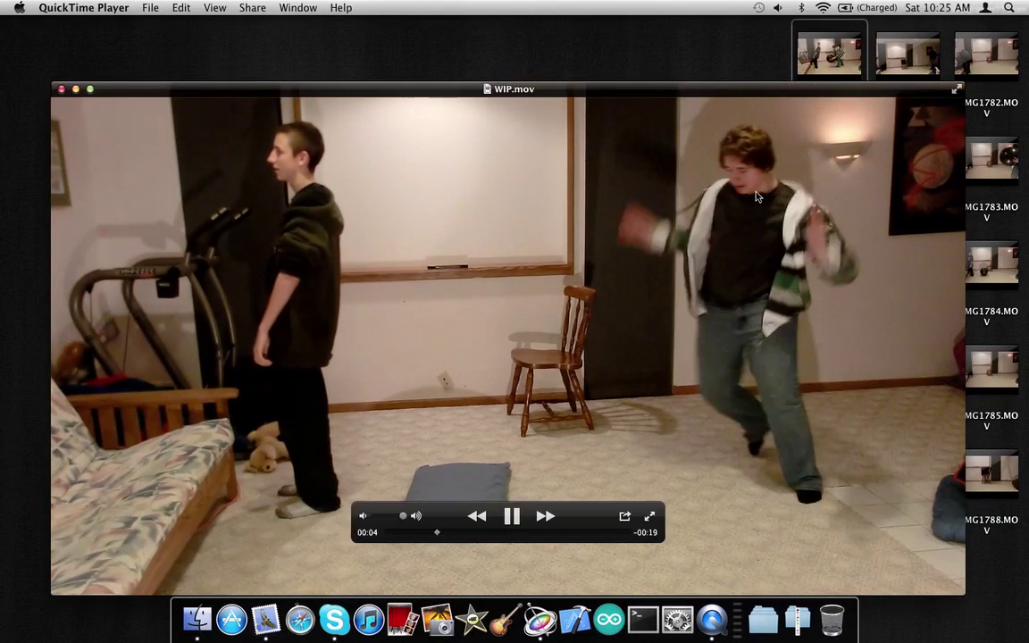
left_click(63, 90)
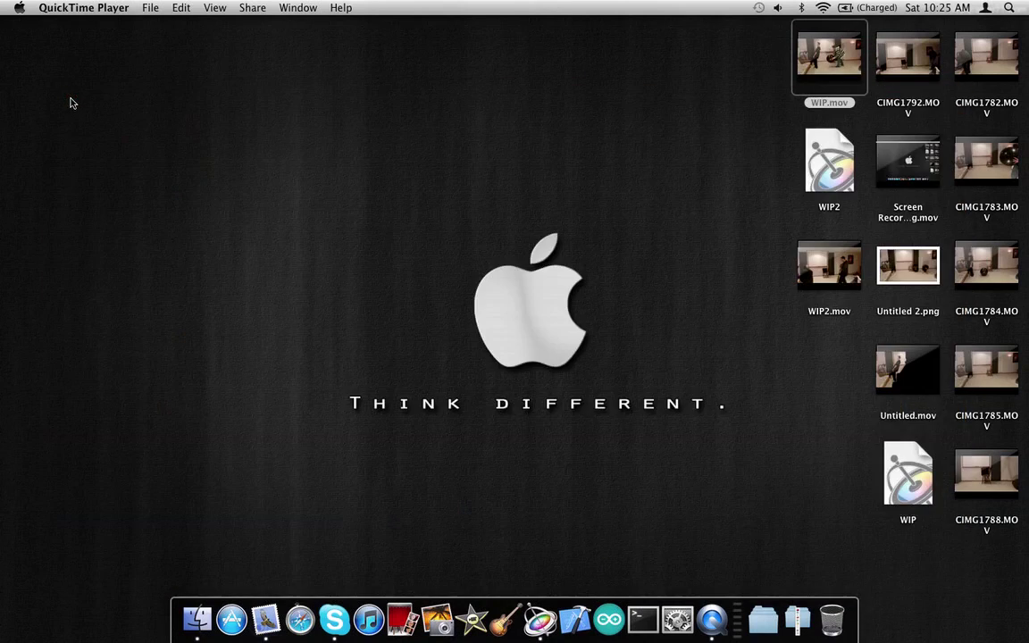
Step: Watch the WIP.mov composite in a Quick Look preview from the desktop and close the preview
left_click(801, 85)
key("space")
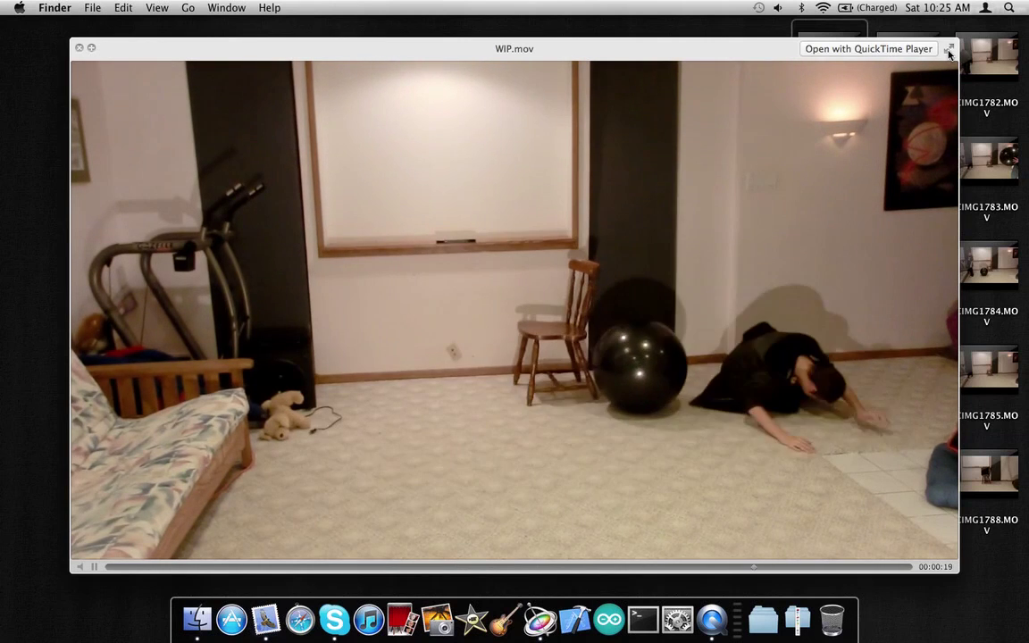
key("space")
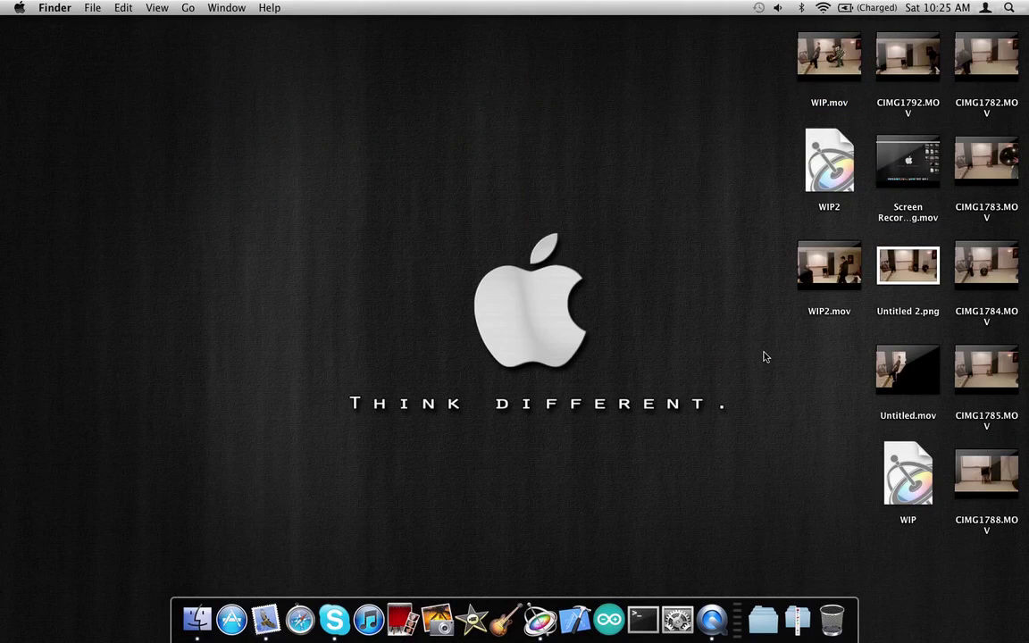
Step: Preview Untitled.mov from the desktop to examine the masked slow-motion clip, and close the preview
left_click(884, 385)
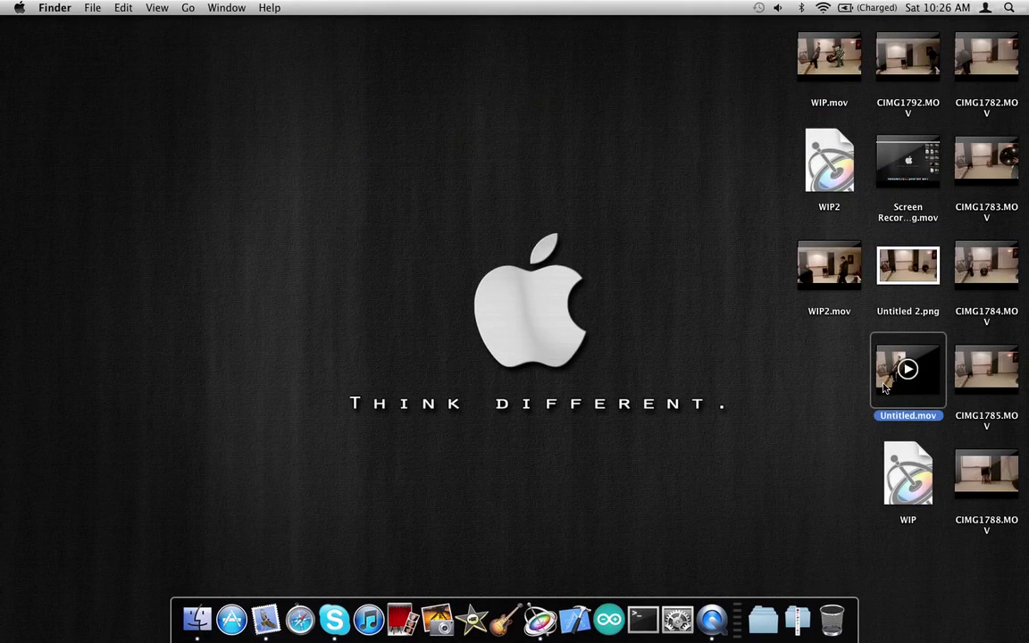
double_click(883, 386)
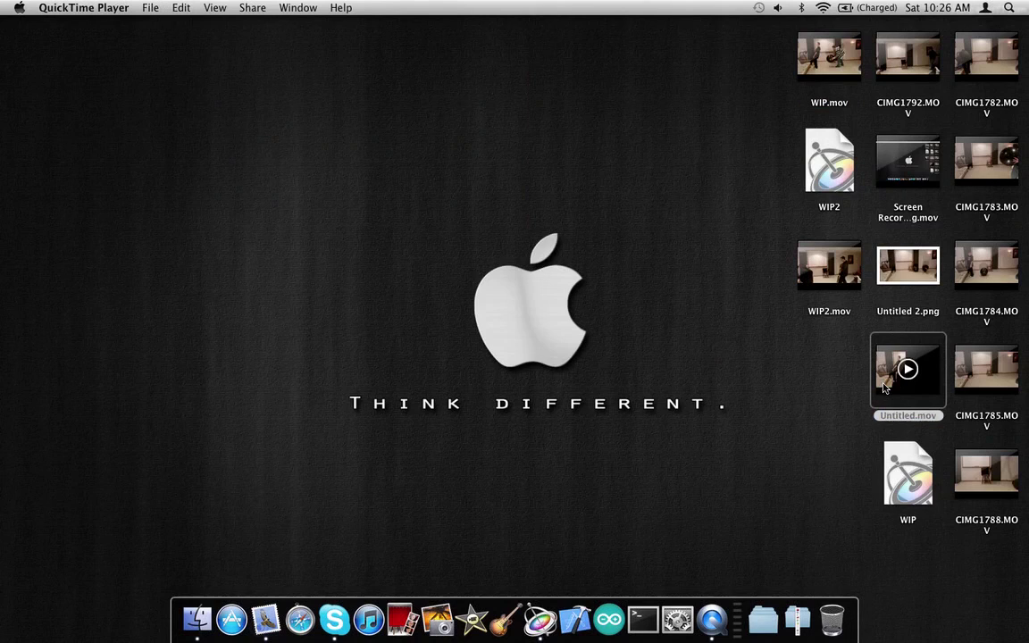
key("super+w")
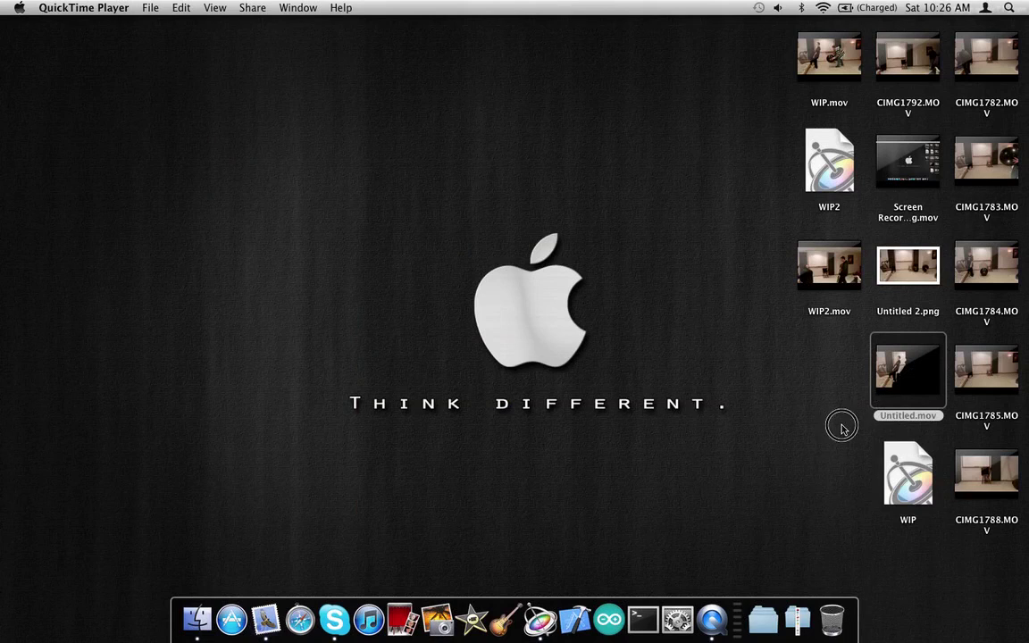
left_click(890, 385)
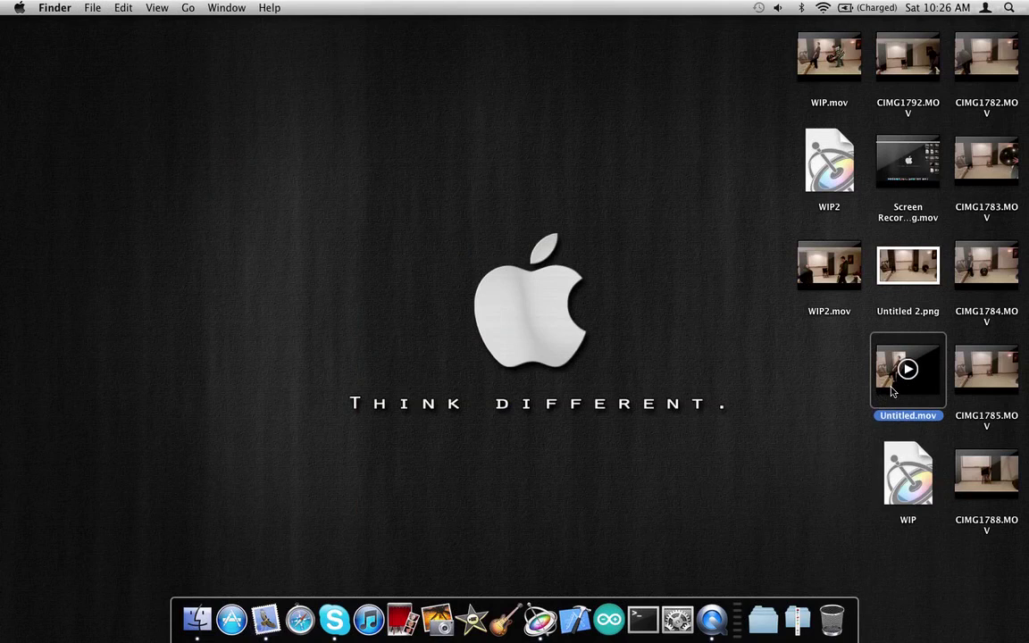
key("space")
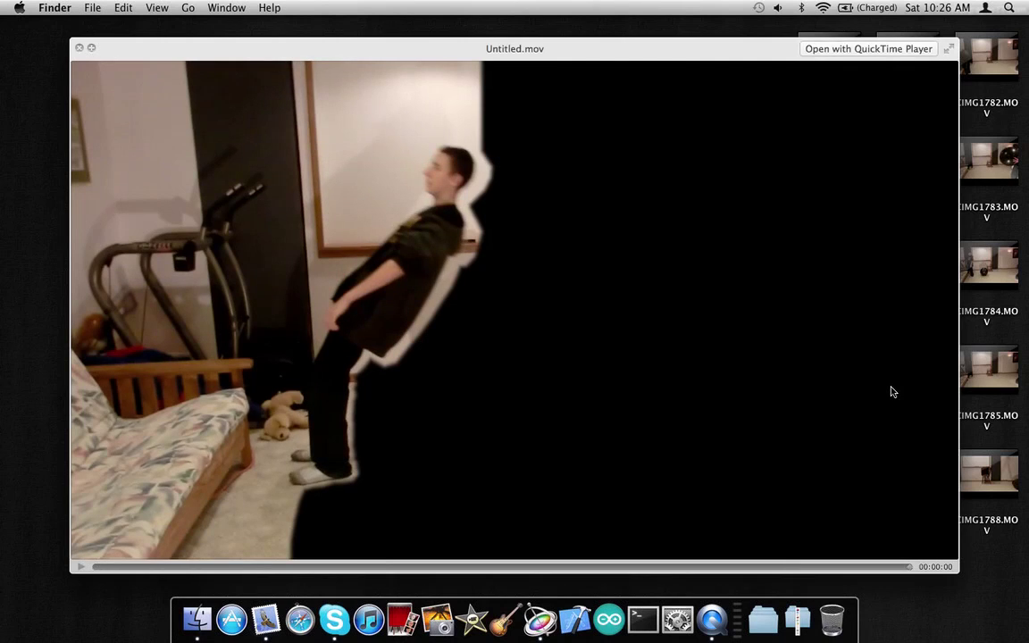
key("space")
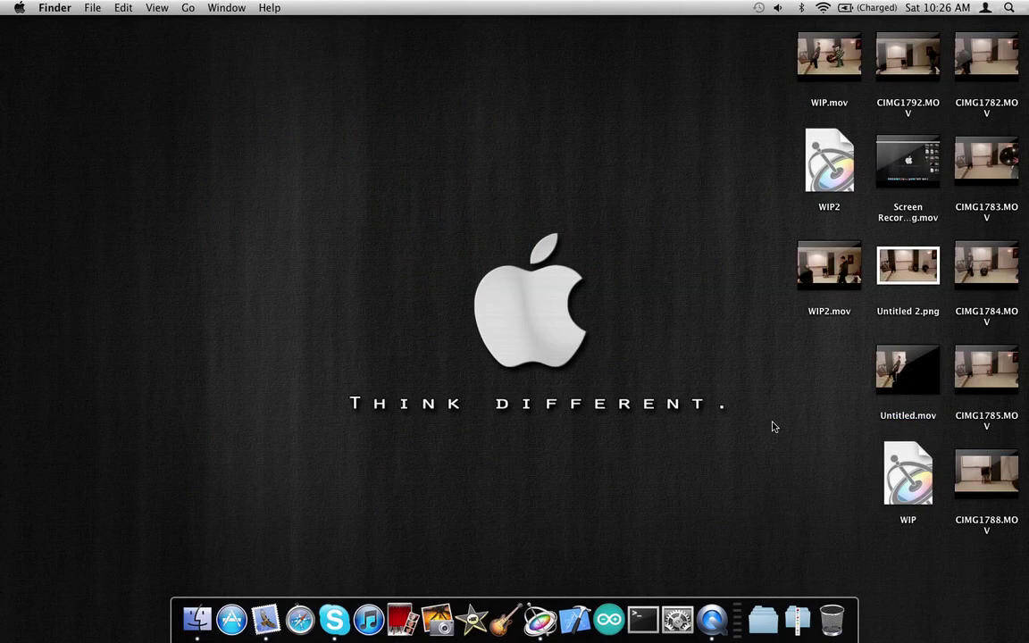
left_click(708, 627)
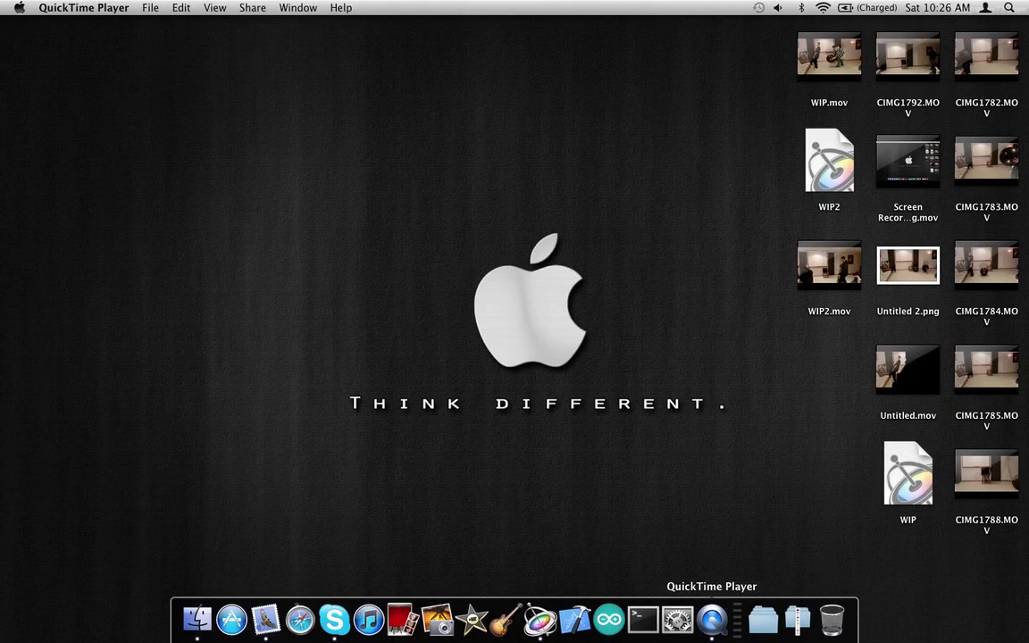
right_click(712, 619)
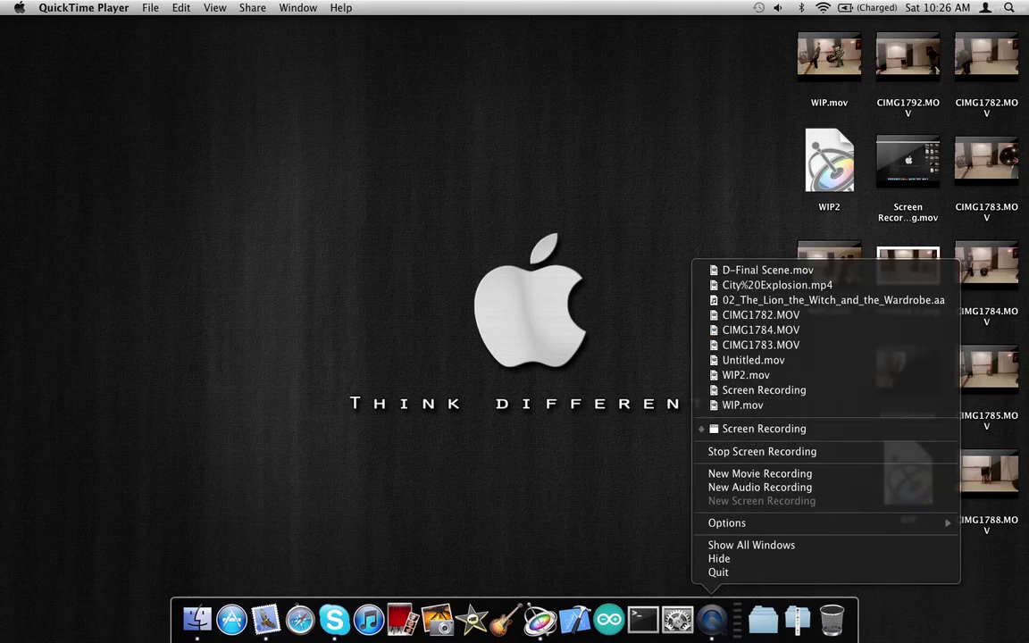
left_click(764, 429)
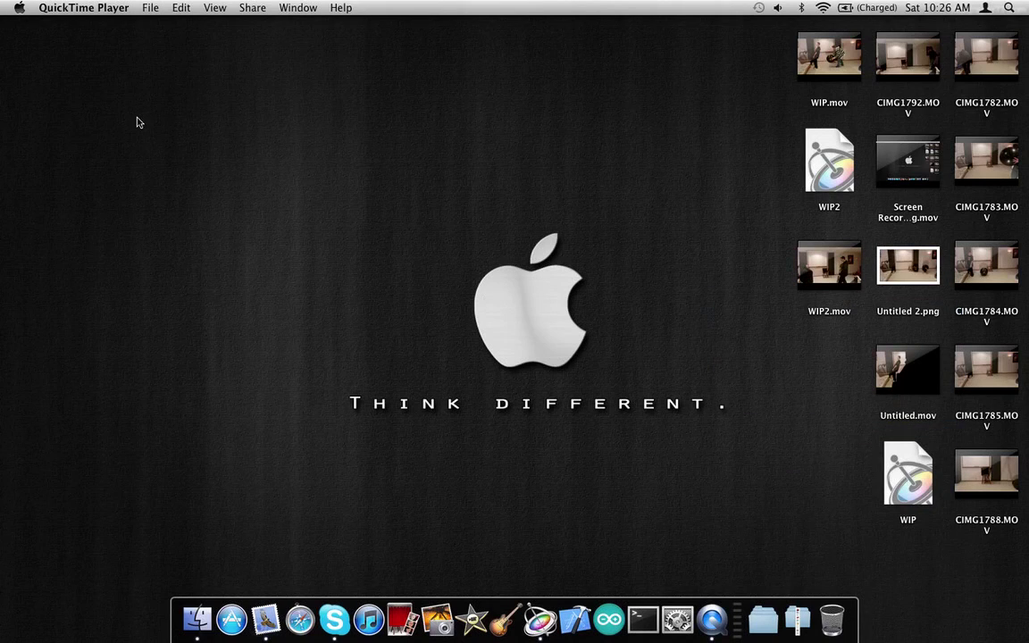